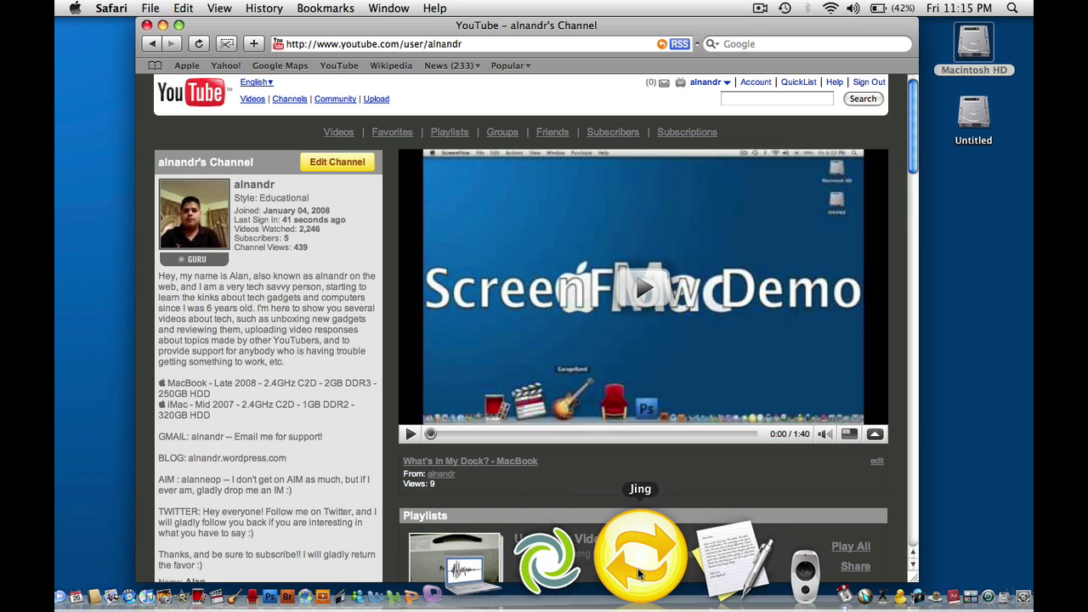
- Google 'jing' in Safari, open jingproject.com, and look over its Mac and Windows downloads
left_click(792, 44)
type("jing")
key("Return")
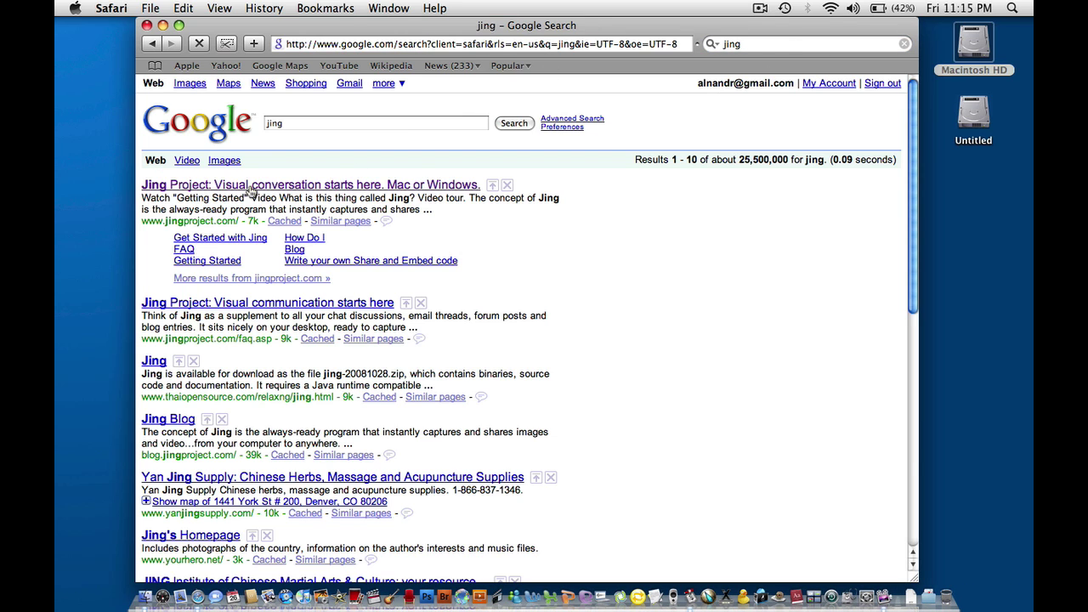
left_click(248, 183)
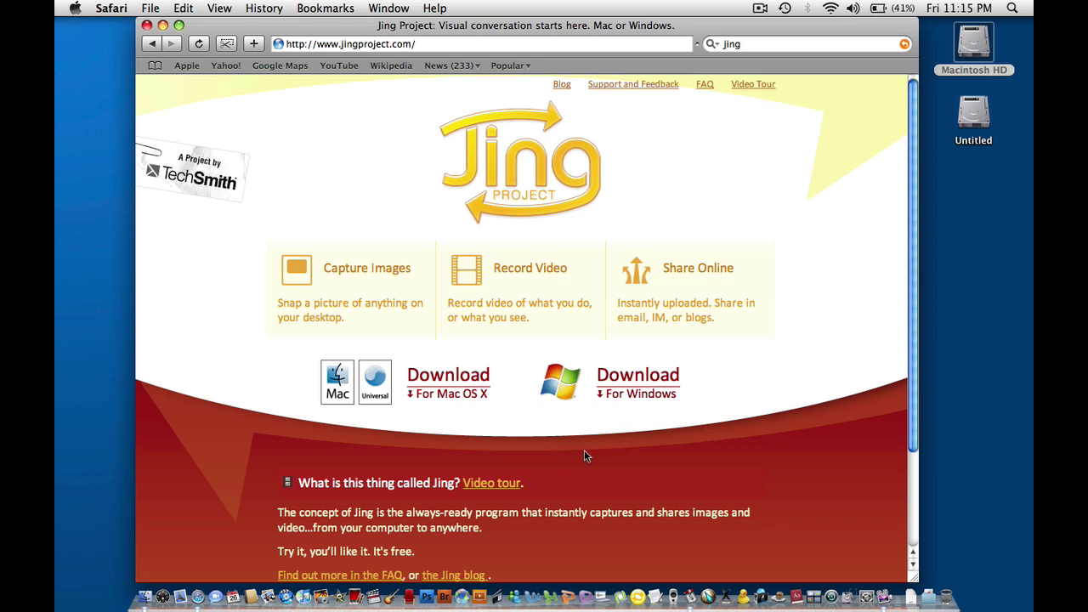
scroll(584, 450, "down", 3)
scroll(584, 451, "up", 3)
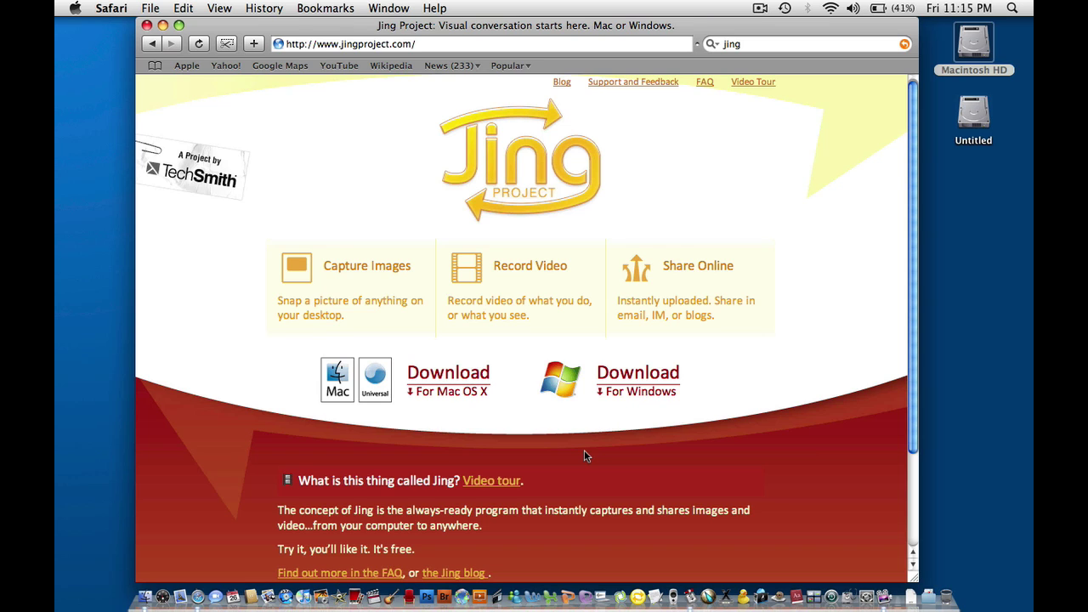
scroll(584, 457, "down", 4)
scroll(598, 320, "up", 4)
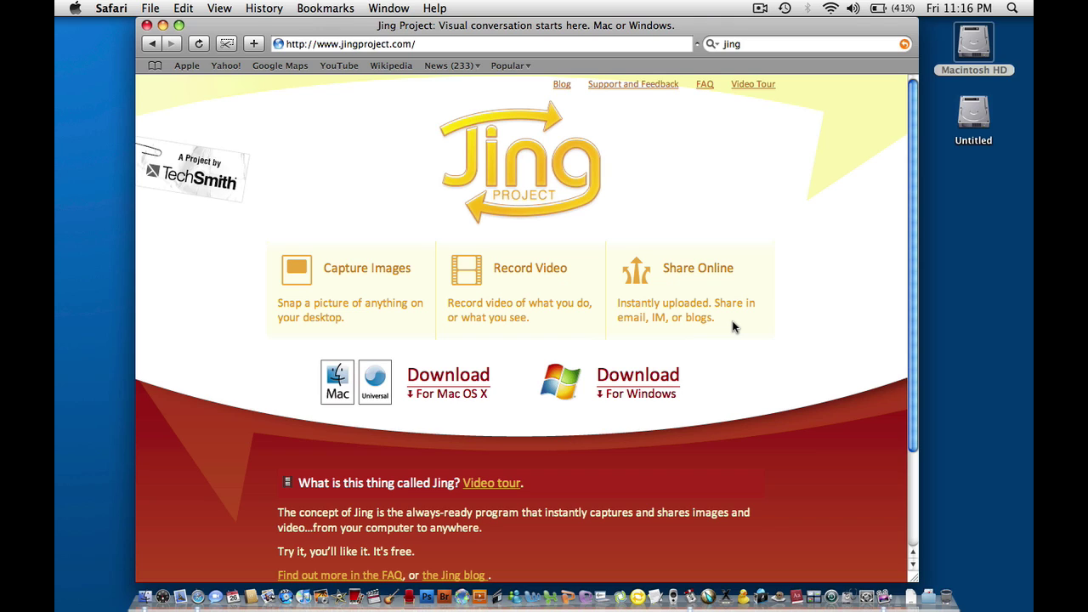
- Launch Jing from the Dock and select the full 1280 x 800 screen as the capture area
left_click(639, 586)
mouse_move(1026, 38)
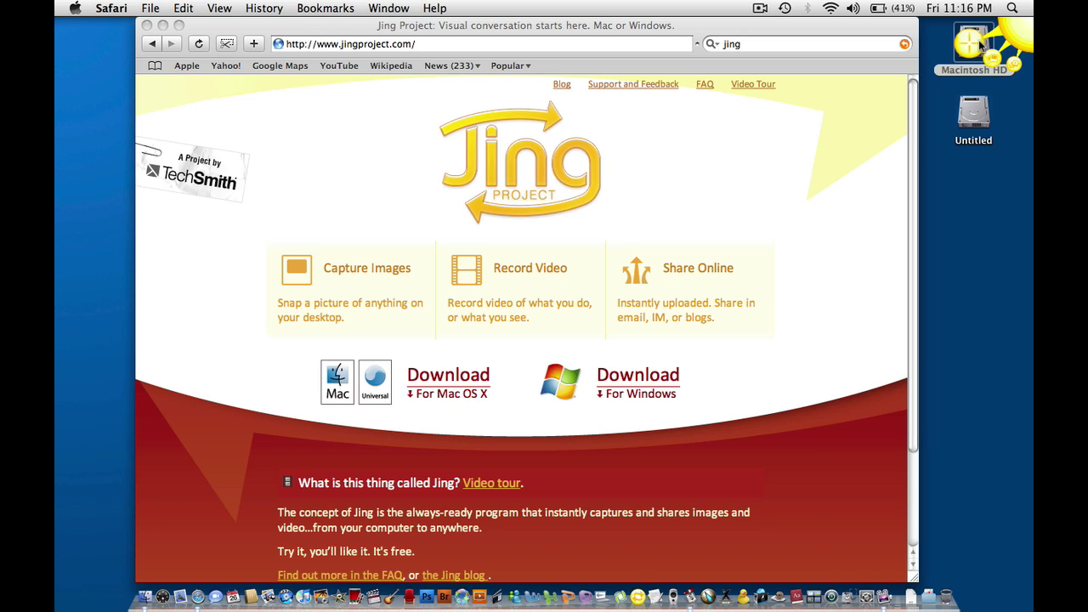
left_click(1022, 40)
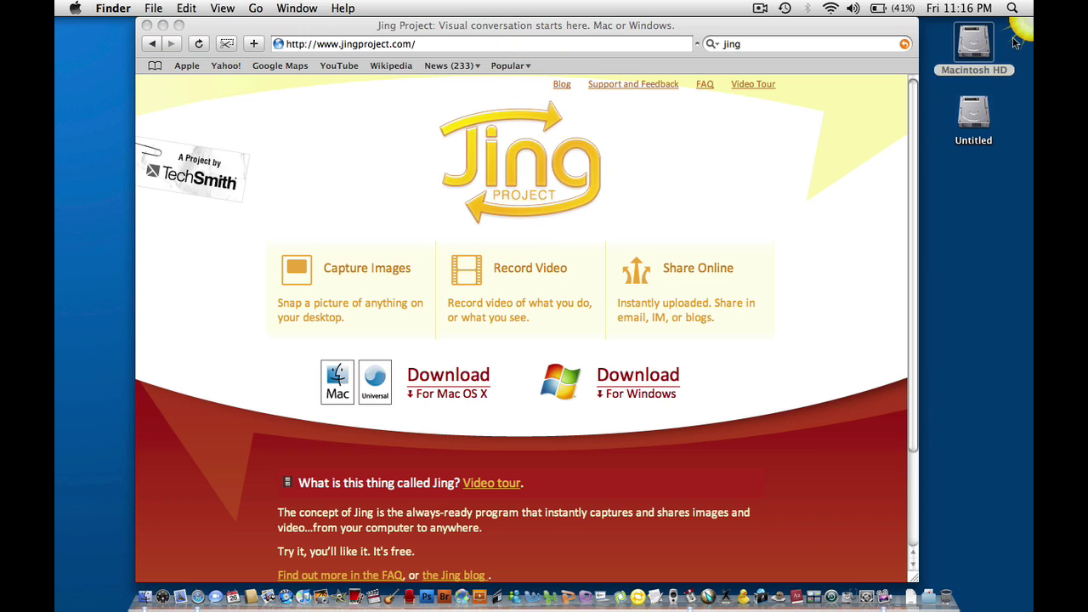
mouse_move(1030, 29)
left_click(987, 40)
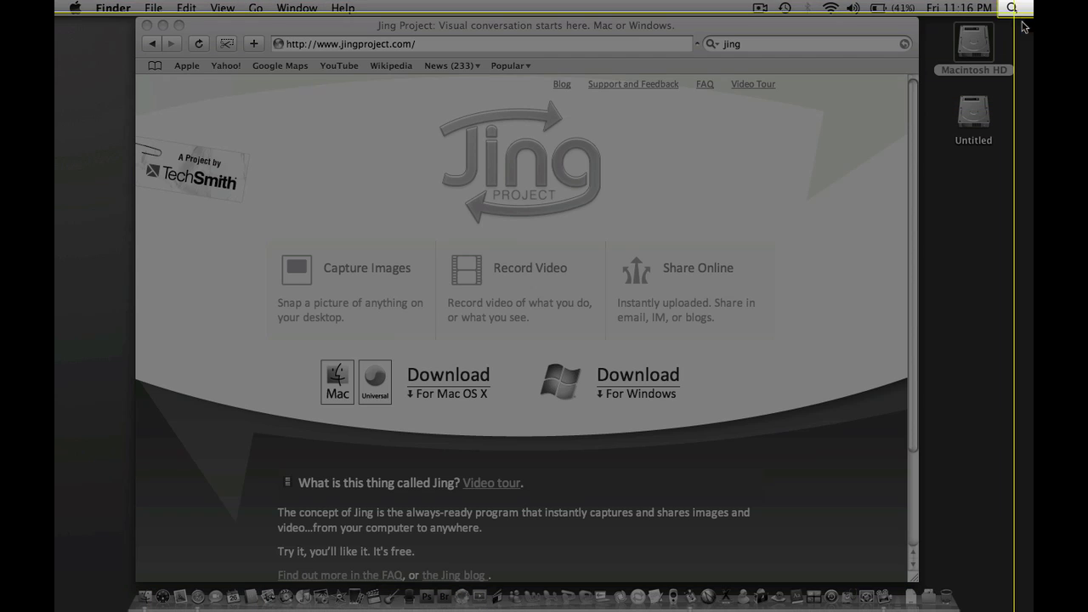
left_click(1023, 25)
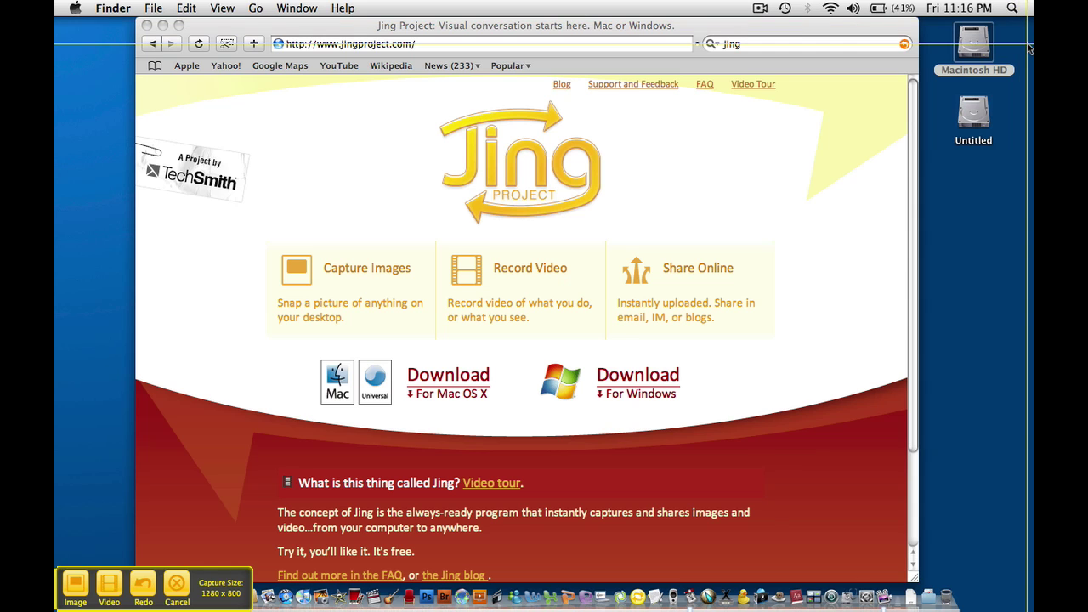
- Cancel the full-screen capture and go back twice to the YouTube channel page
left_click(174, 589)
left_click(151, 49)
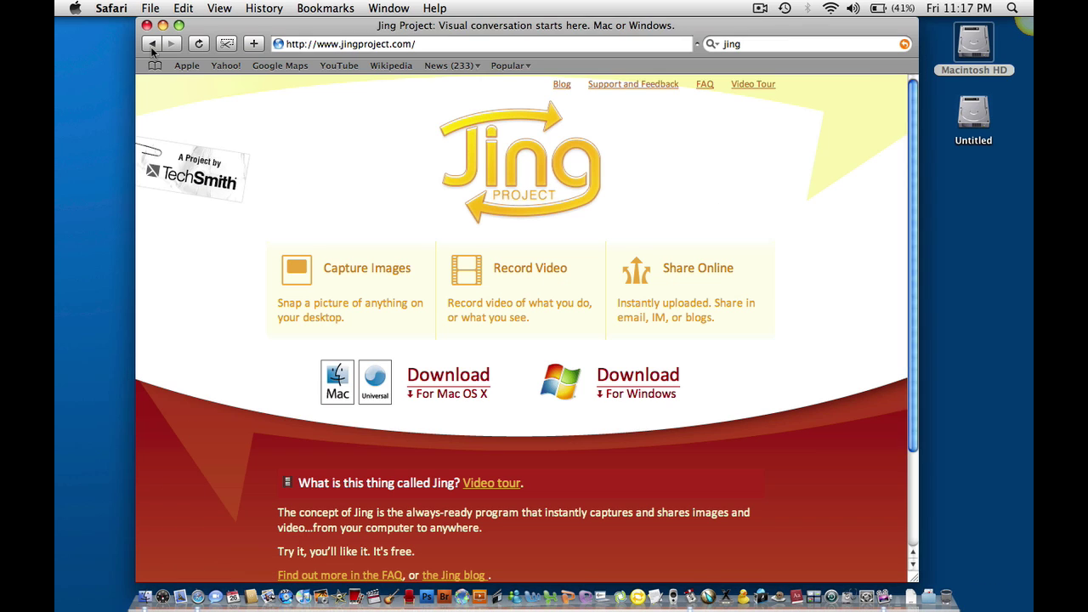
left_click(152, 43)
left_click(151, 43)
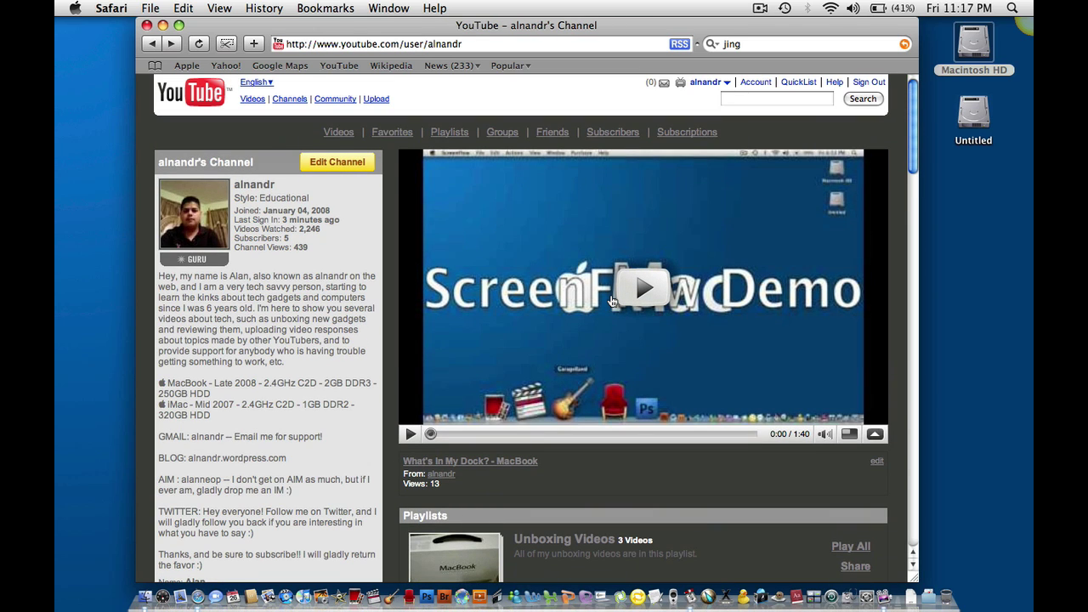
scroll(613, 301, "down", 3)
right_click(610, 301)
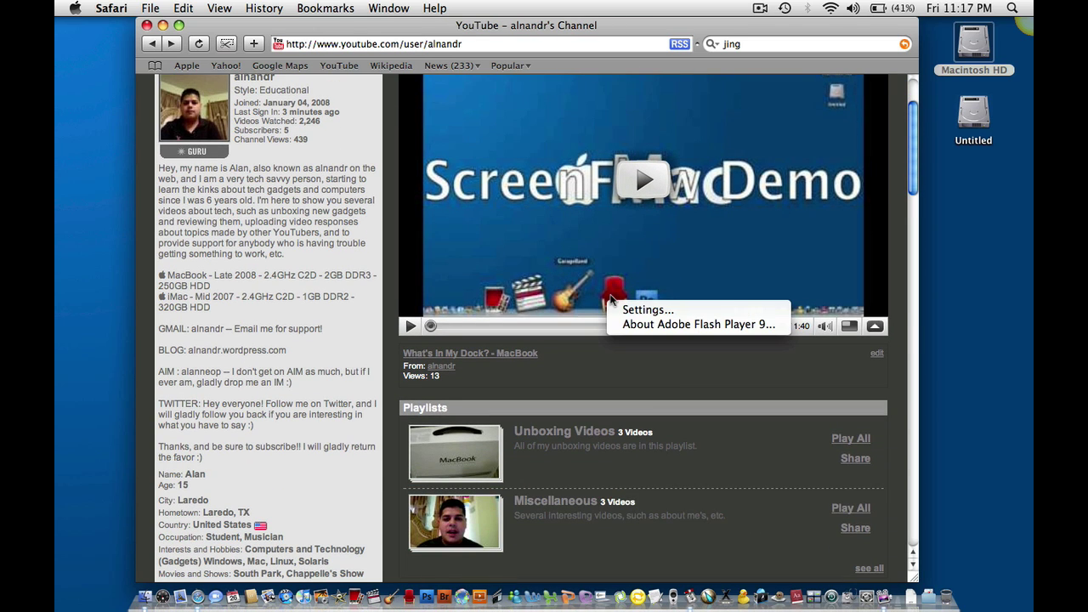
left_click(561, 361)
scroll(561, 360, "up", 2)
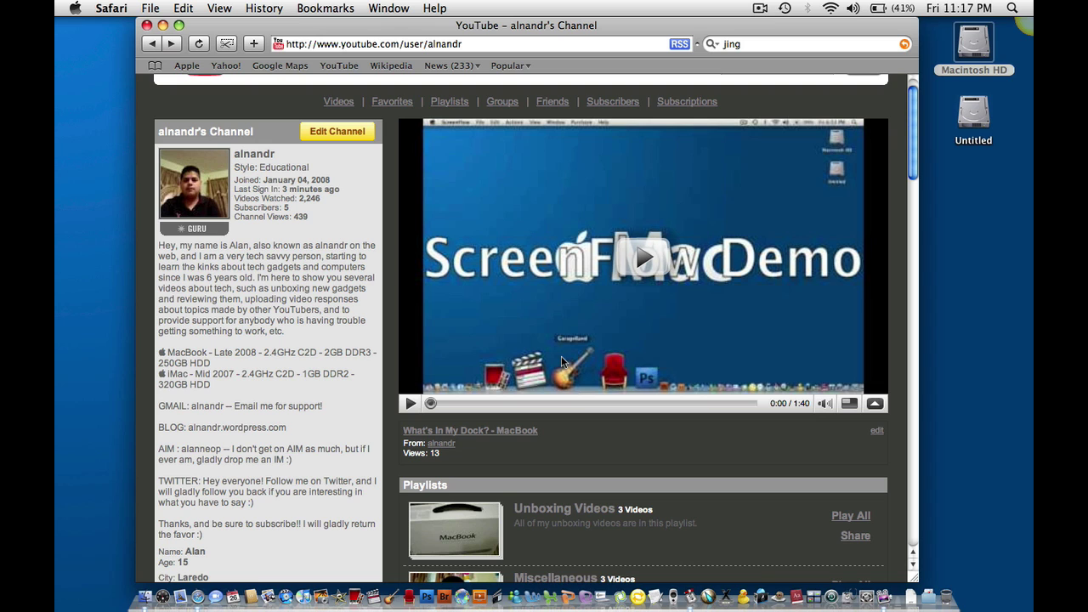
- Start a new Jing capture and drag a 300 x 289 region around the channel profile box
mouse_move(987, 46)
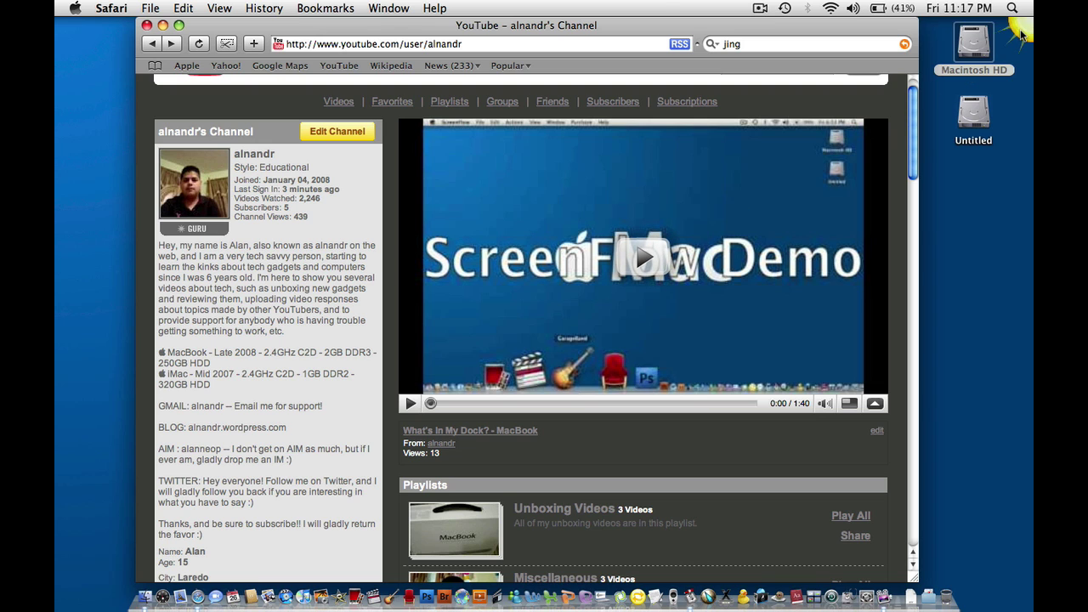
left_click(978, 46)
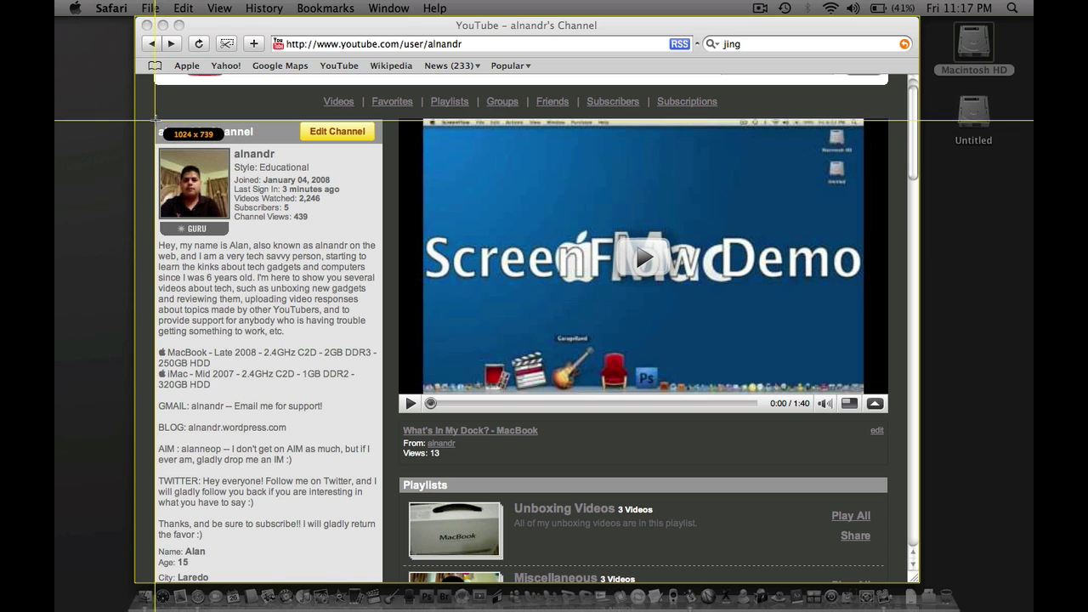
left_click_drag(156, 121, 385, 343)
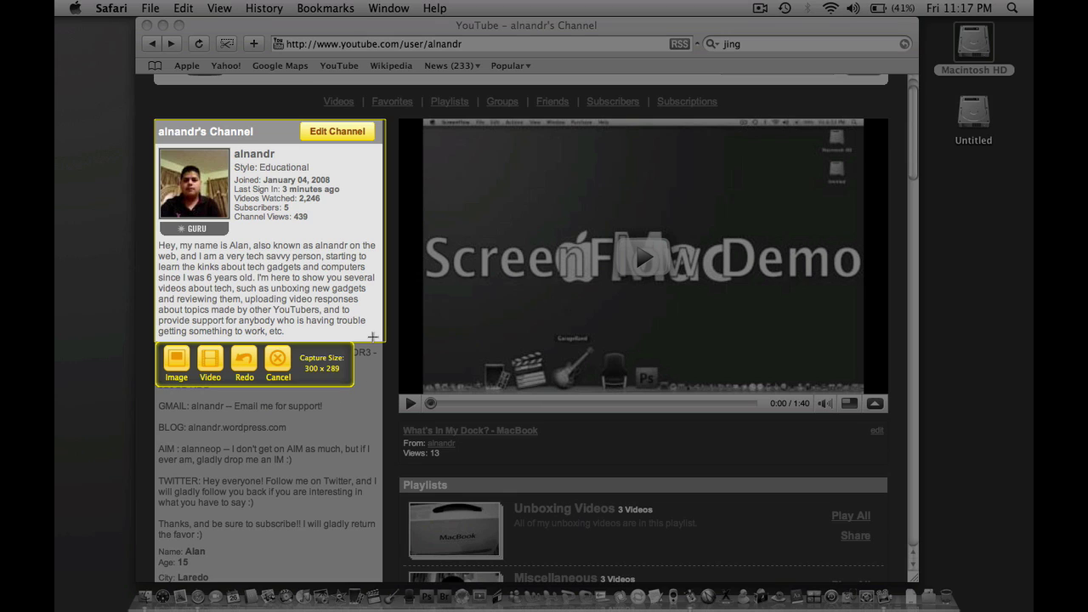
- Take the region as an image, name it 'subscribe_me!', and draw a text callout over the description
left_click(175, 359)
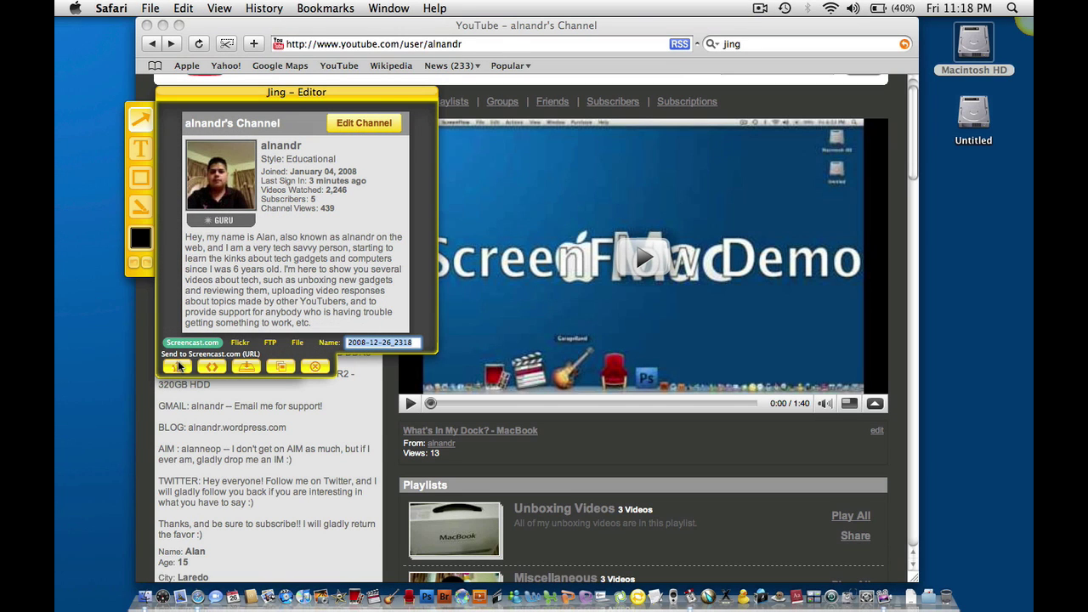
left_click_drag(260, 91, 265, 110)
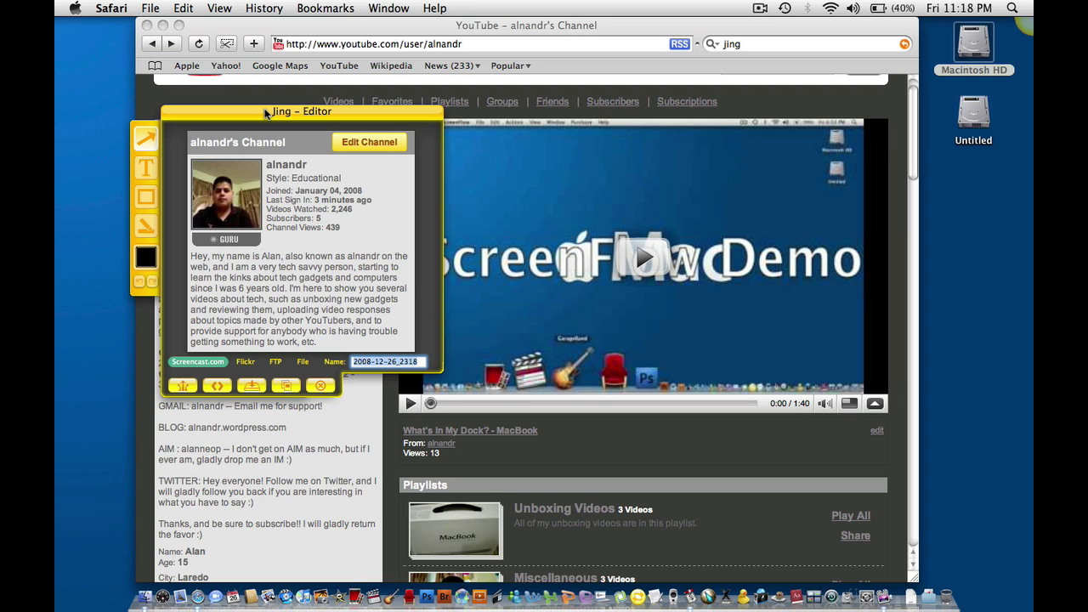
type("subscribe_me!")
left_click(148, 170)
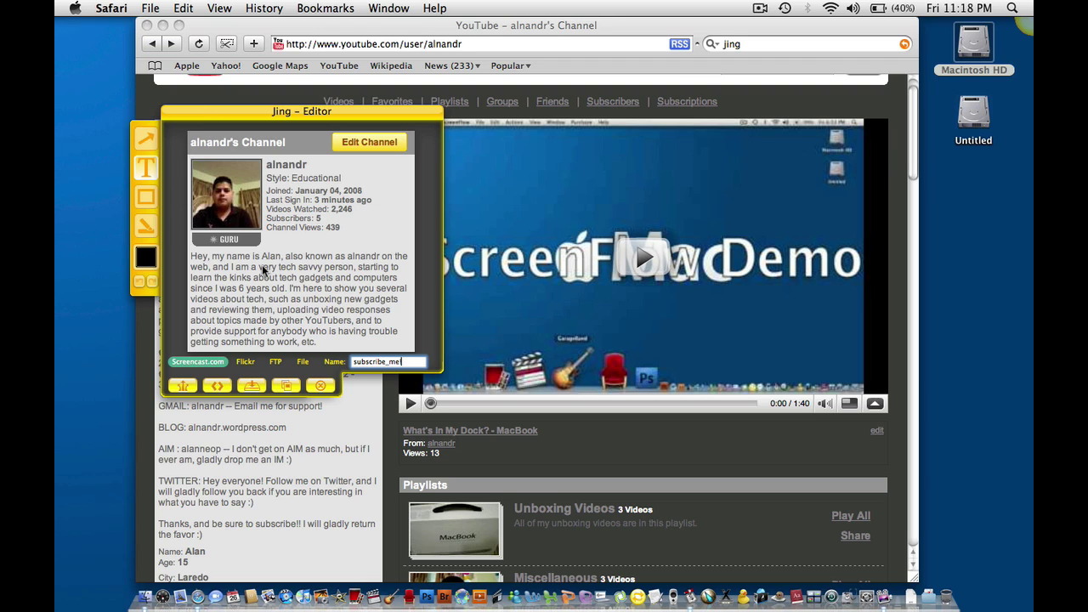
left_click_drag(214, 264, 338, 309)
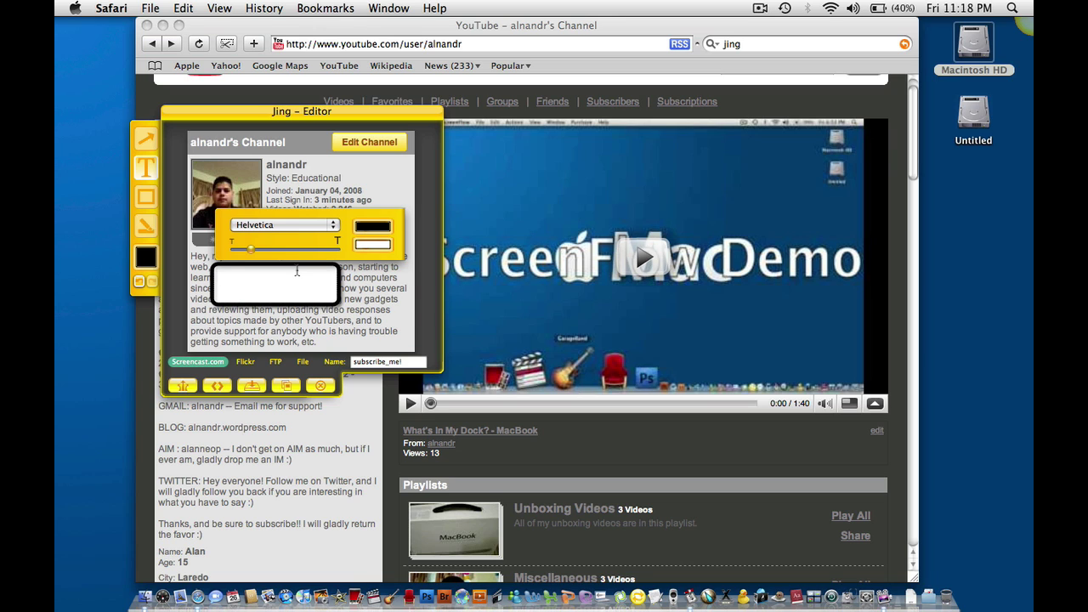
- Replace the empty callout with a new one reading 'Please subscribe!!' in larger text
key("super+z")
left_click(205, 299)
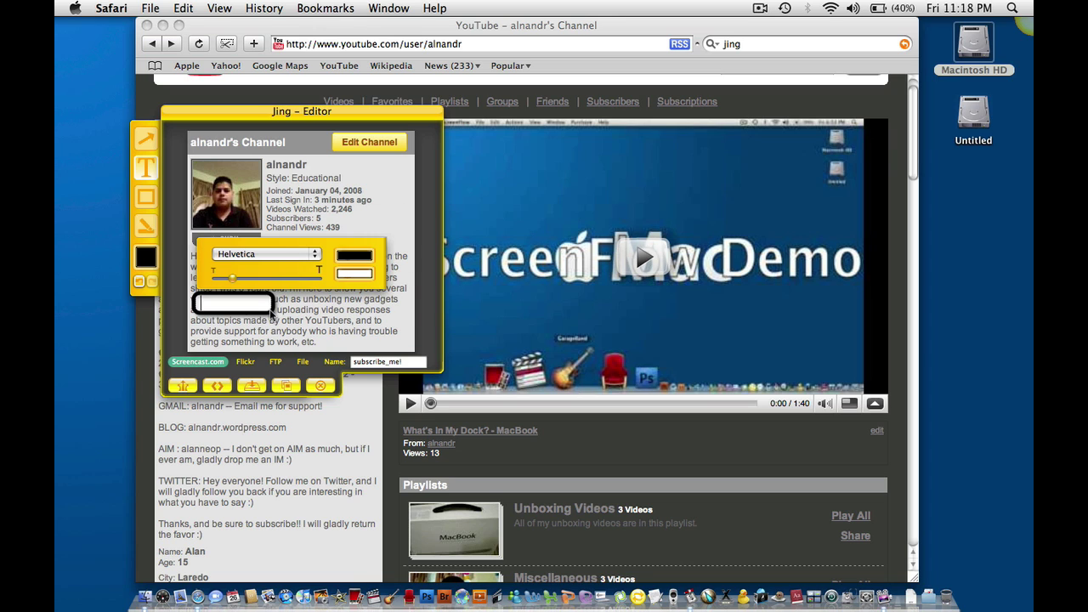
type("Please")
left_click_drag(243, 282, 215, 281)
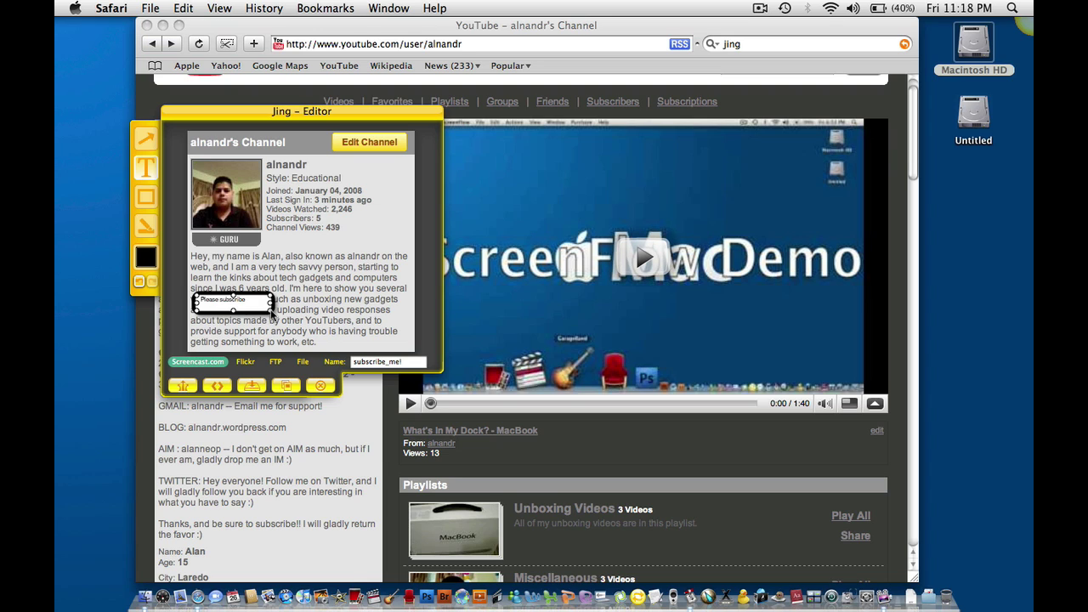
left_click_drag(272, 313, 333, 330)
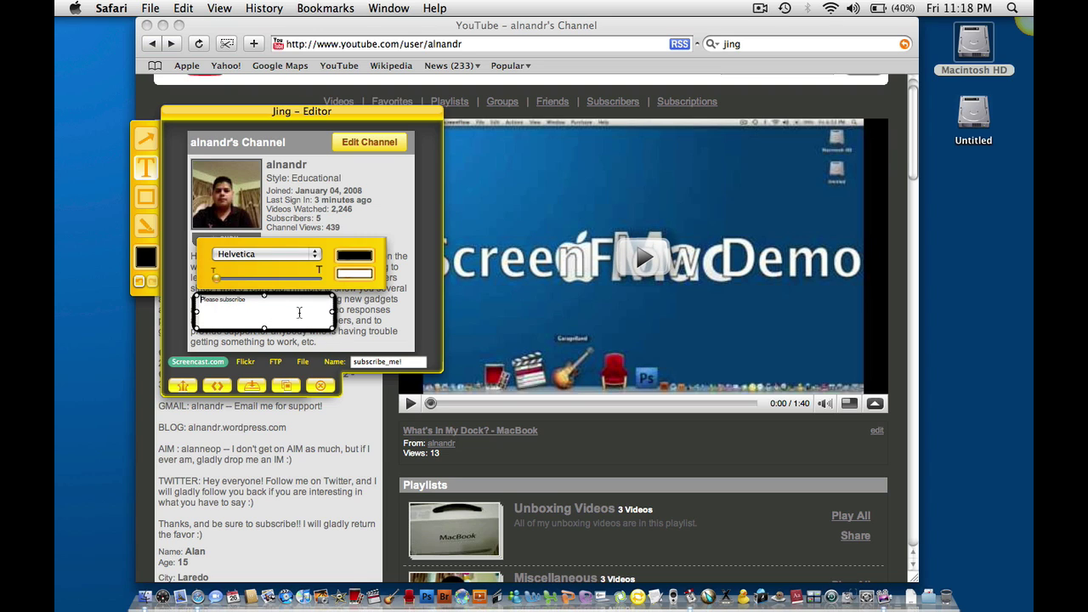
mouse_move(299, 312)
left_click(237, 280)
left_click(311, 308)
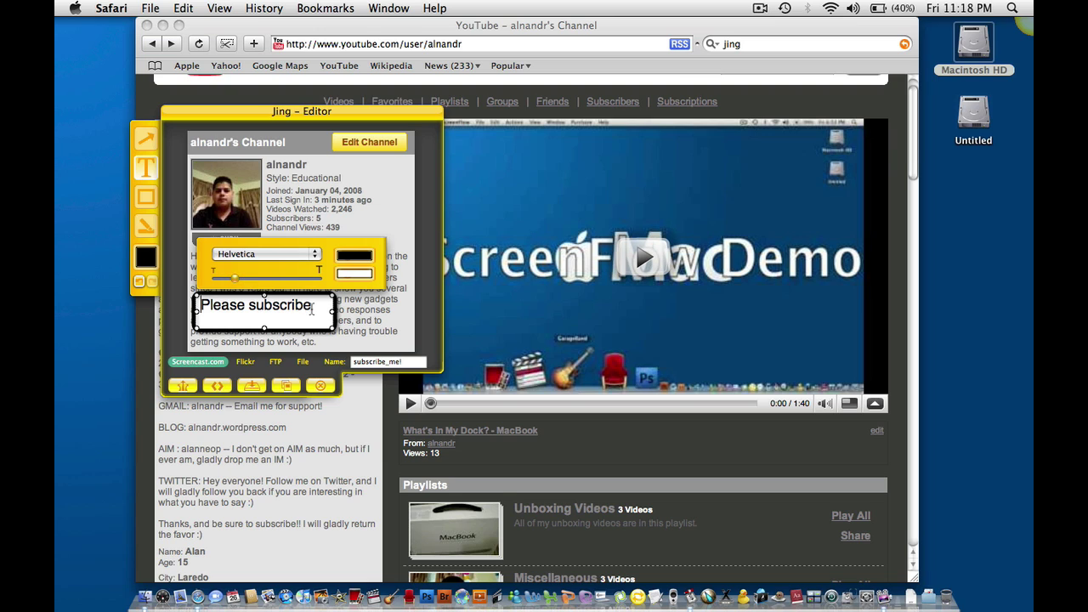
type("!!")
- Try green and blue for the callout text, then set it back to black
left_click(360, 255)
left_click(380, 300)
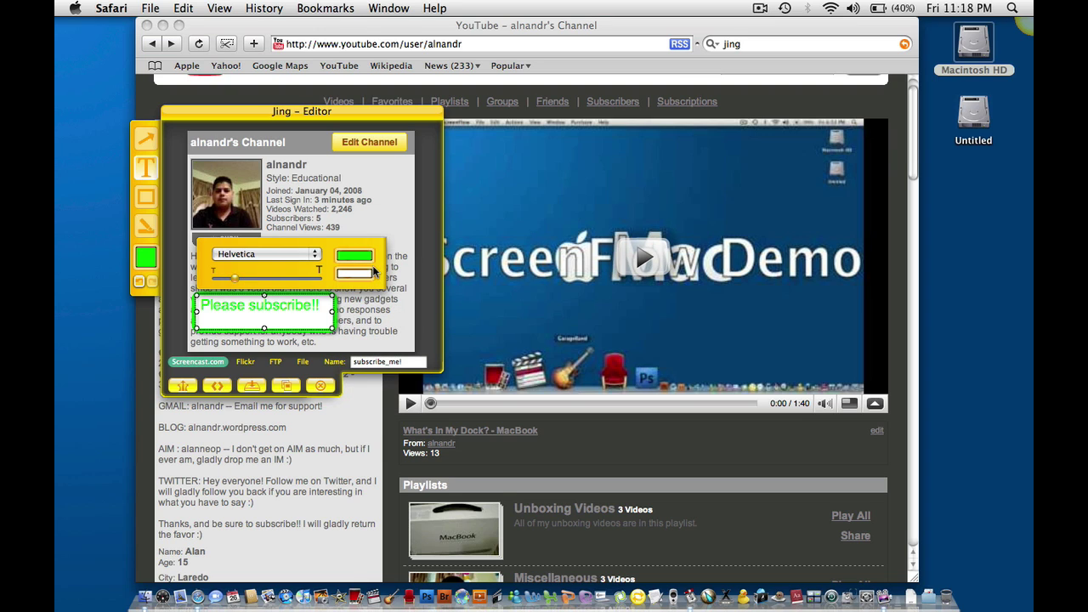
left_click(363, 260)
left_click(365, 285)
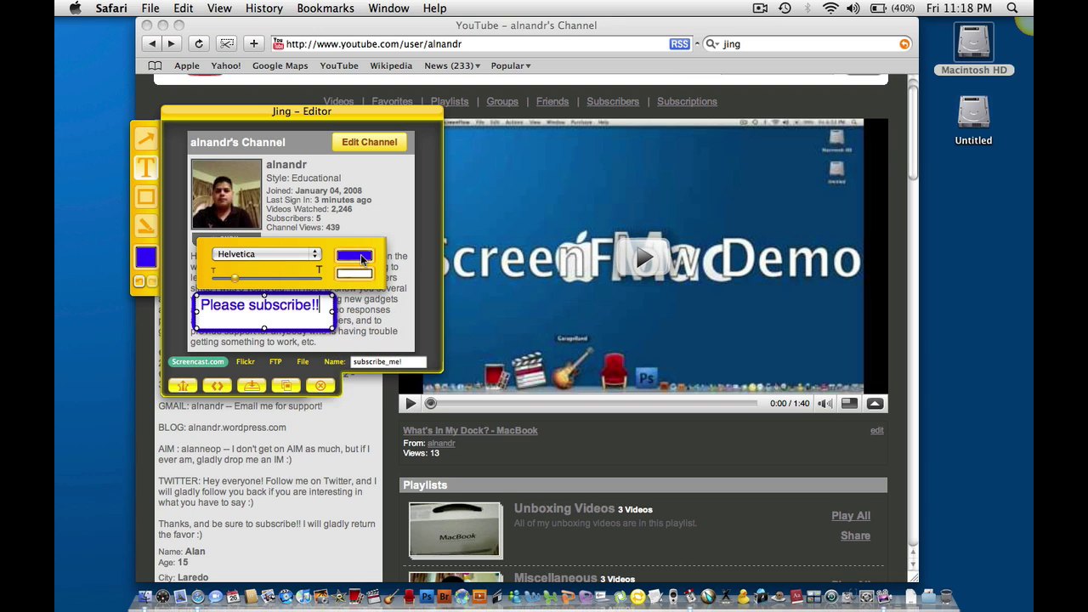
left_click(362, 258)
left_click(368, 271)
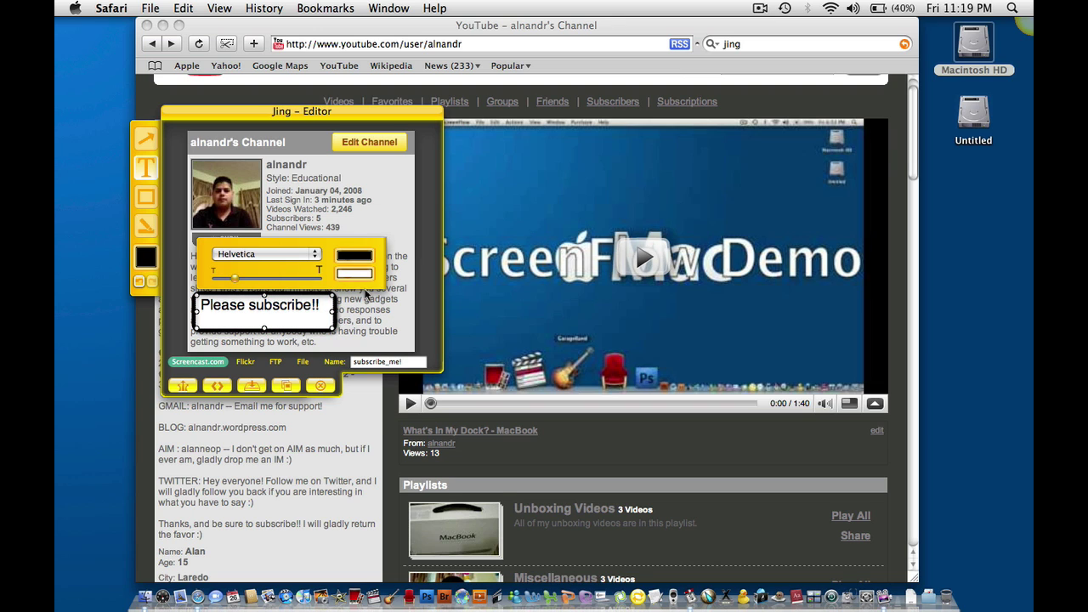
- Try green, blue and purple fills on the callout box, settling on red
left_click(357, 271)
left_click(374, 311)
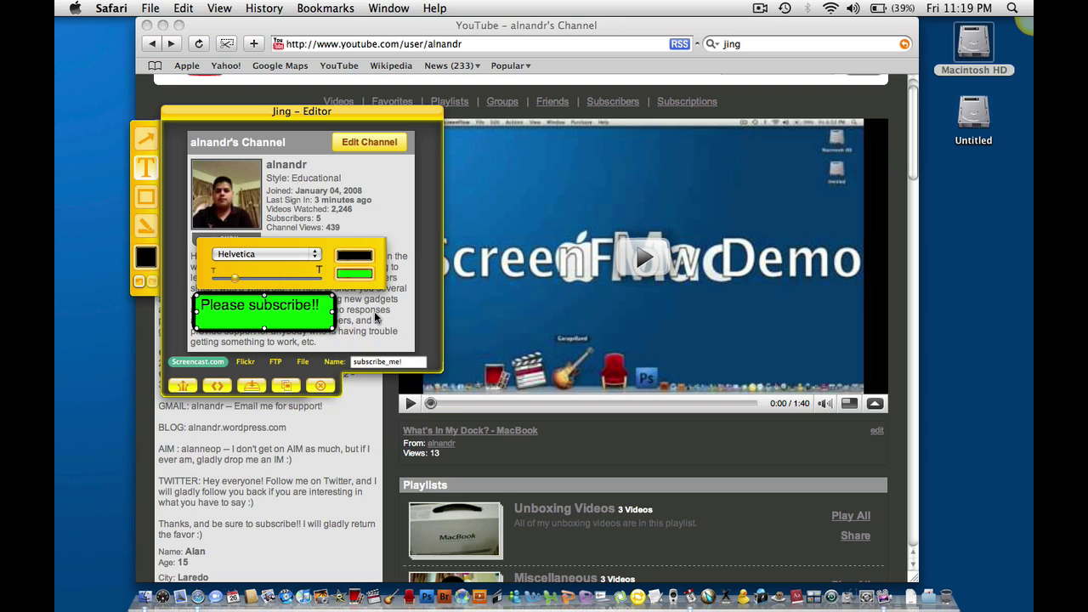
left_click(357, 276)
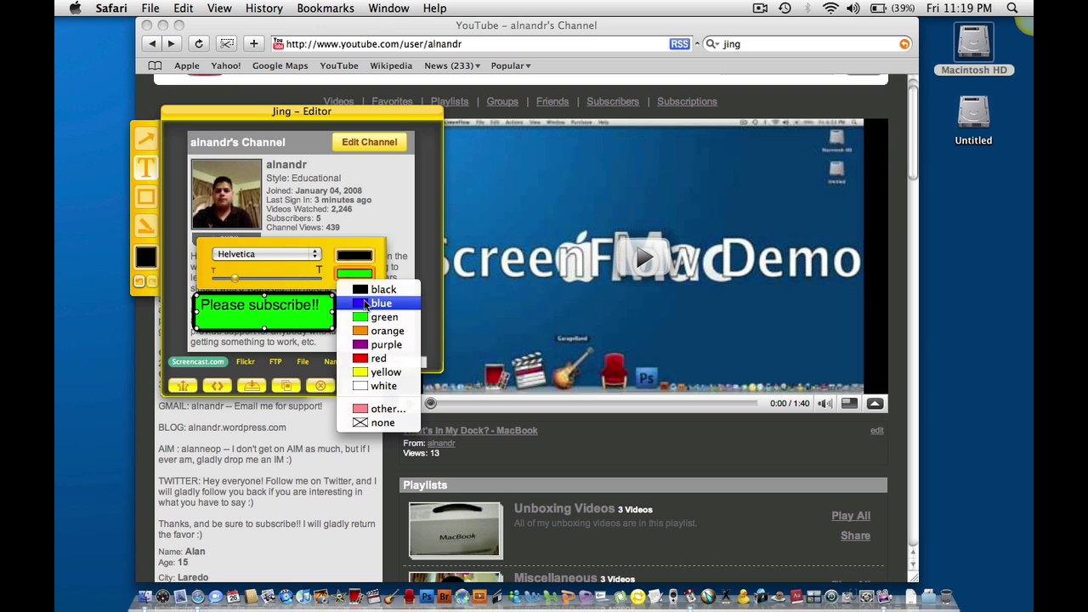
left_click(366, 301)
left_click(366, 283)
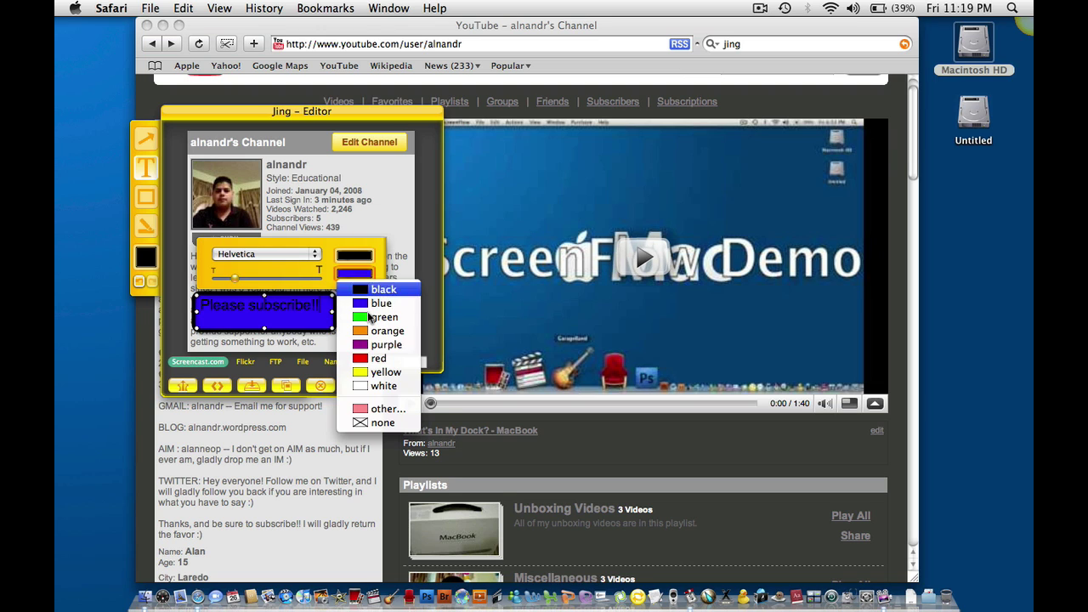
left_click(378, 342)
left_click(369, 283)
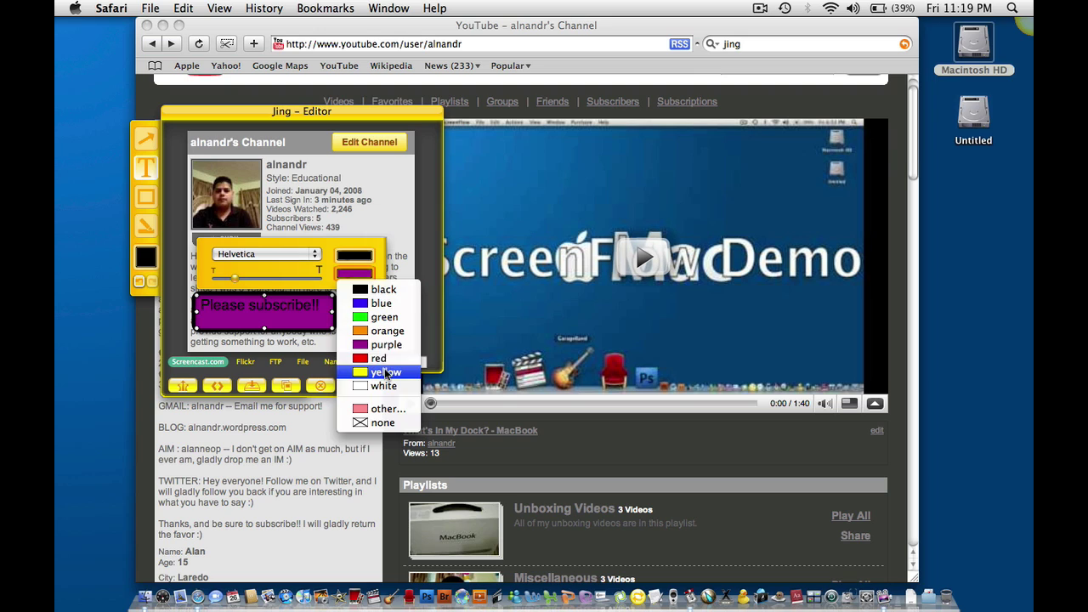
left_click(374, 359)
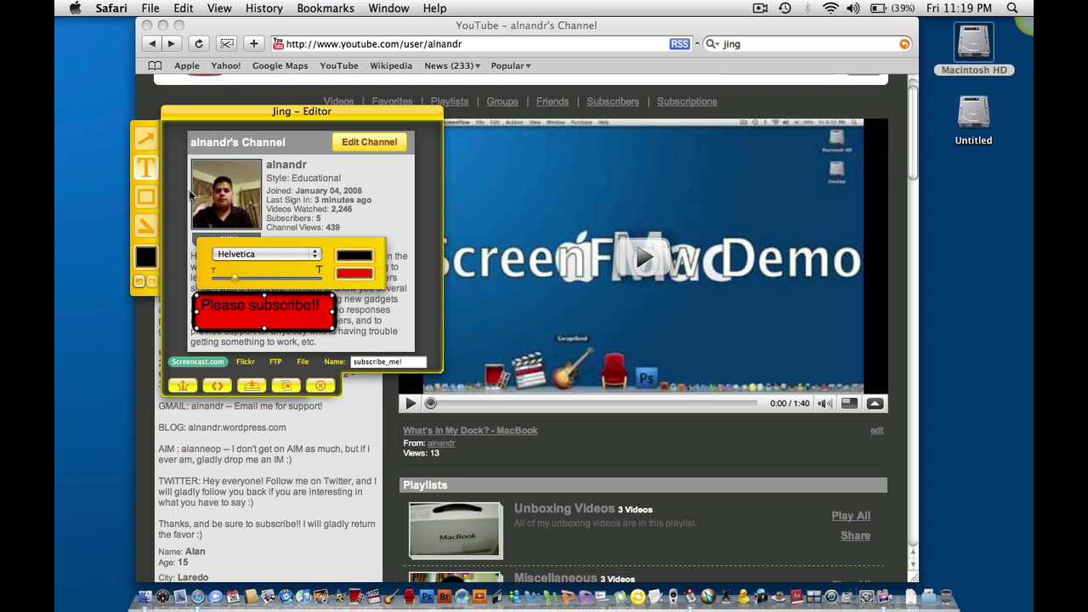
left_click(145, 139)
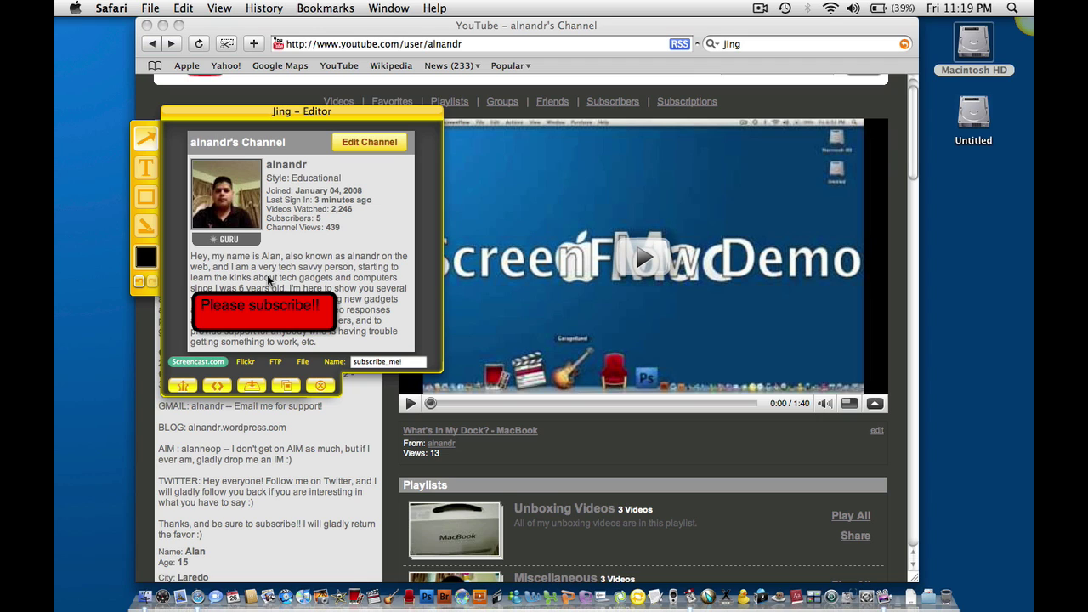
- Draw an arrow from the 'Please subscribe!!' box to Edit Channel, undoing a stray second arrow
left_click_drag(268, 279, 356, 161)
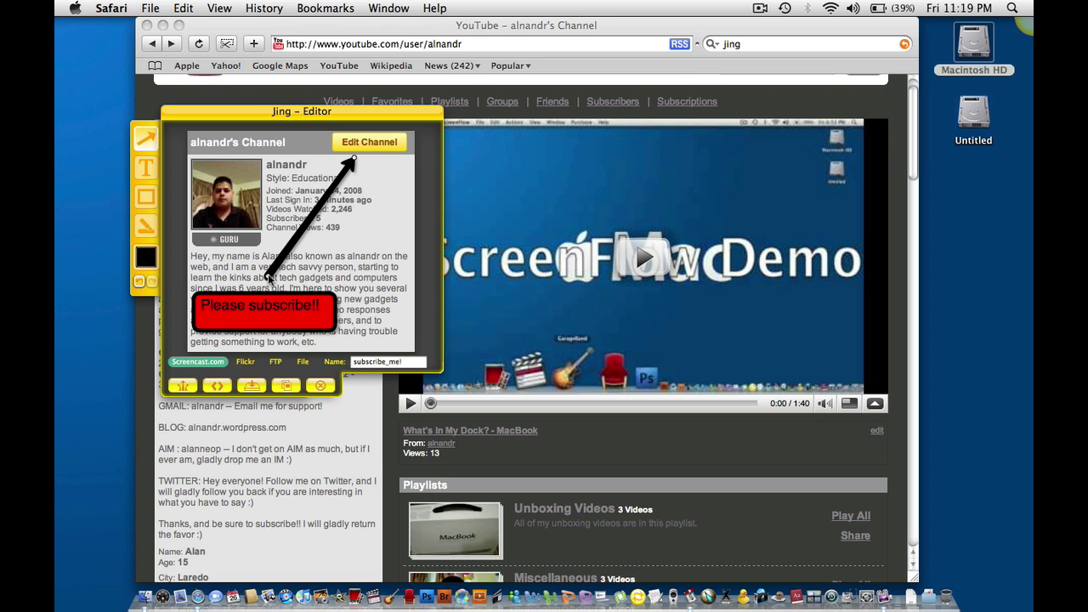
left_click_drag(267, 276, 281, 294)
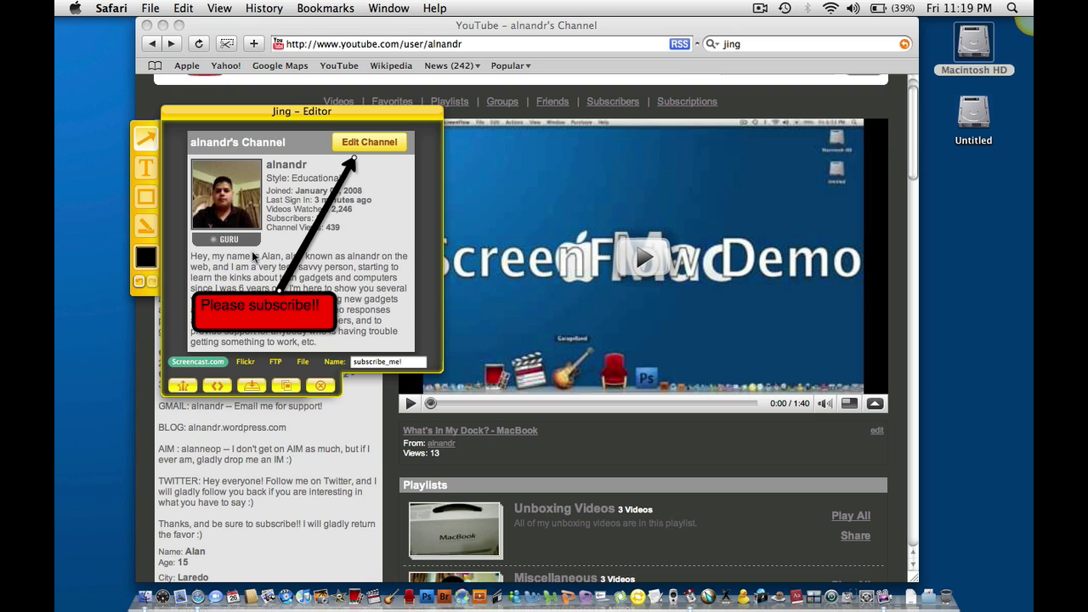
left_click_drag(327, 212, 319, 213)
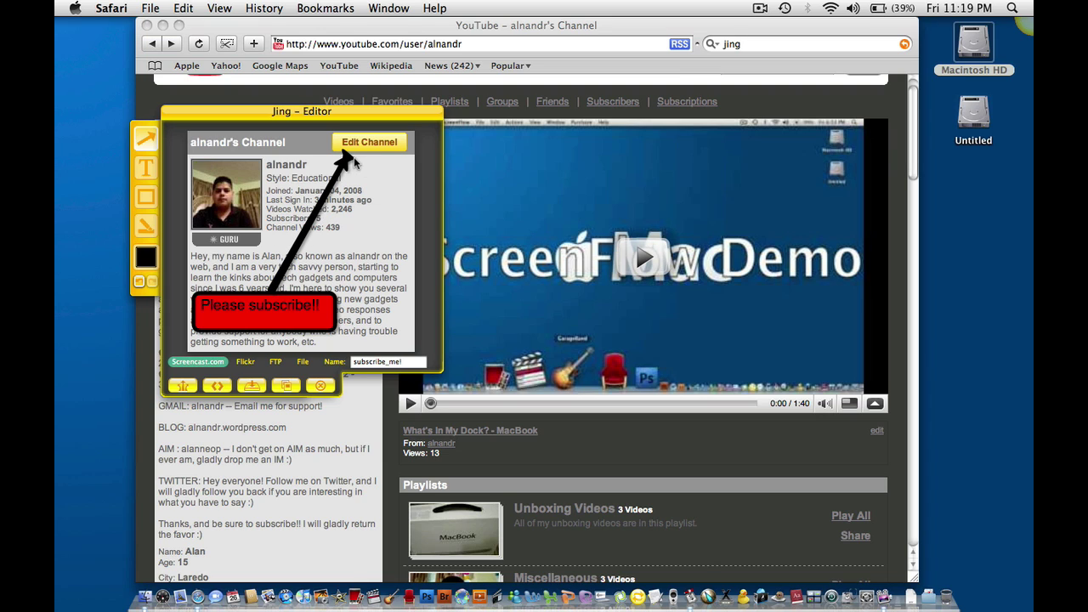
mouse_move(347, 158)
left_mouse_down()
mouse_move(378, 170)
mouse_move(403, 241)
mouse_move(347, 166)
mouse_move(396, 344)
mouse_move(372, 338)
mouse_move(382, 331)
mouse_move(358, 206)
left_mouse_up()
left_click_drag(358, 206, 359, 205)
key("super+z")
left_click(320, 210)
left_click(149, 263)
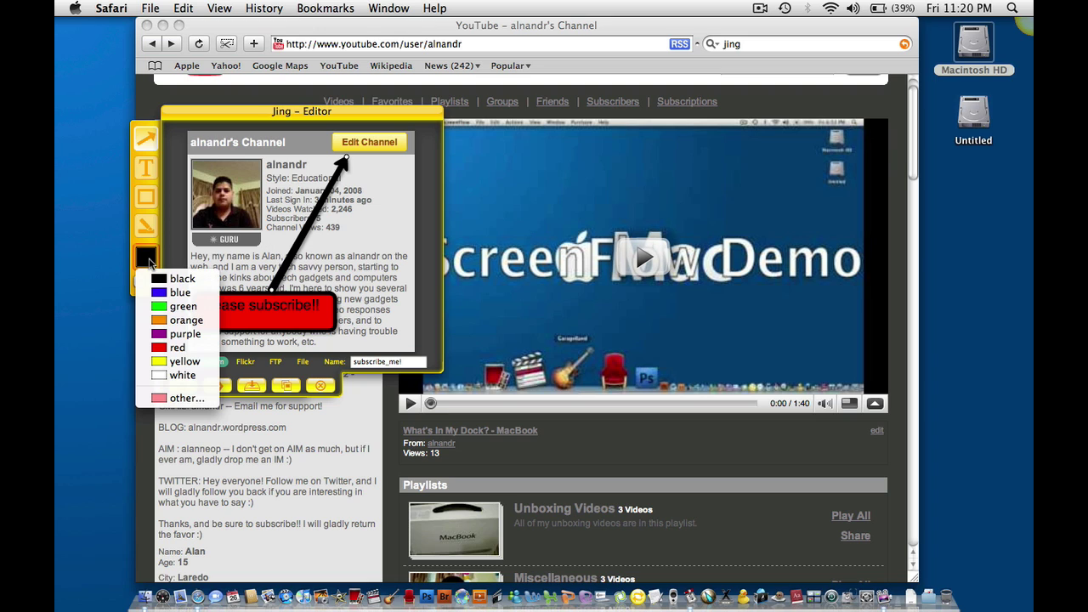
- Make the arrow red, then add a yellow highlight on the profile text and delete it
left_click(178, 347)
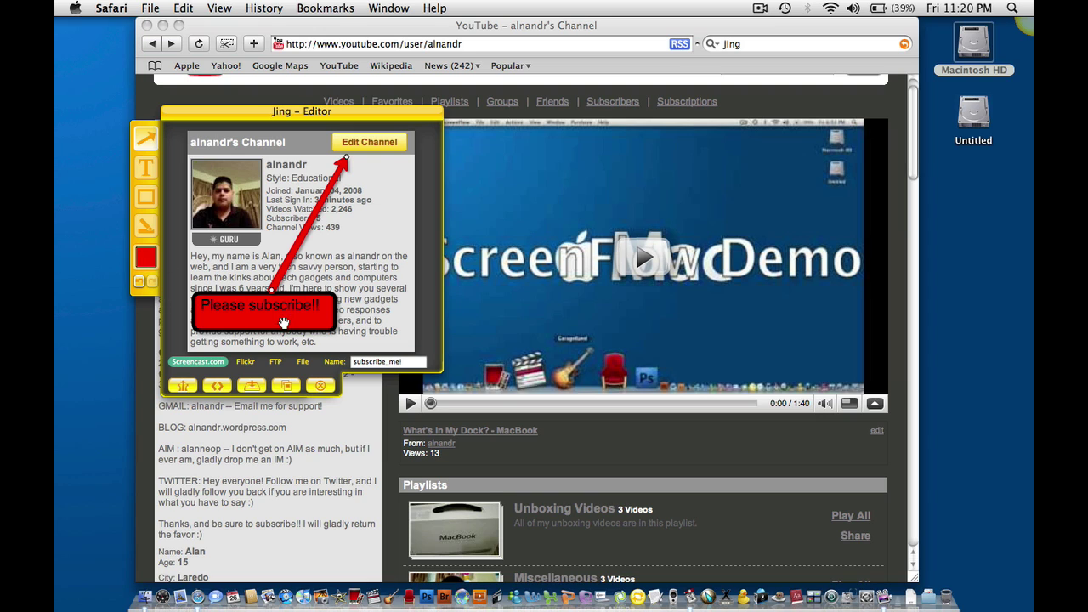
left_click(149, 216)
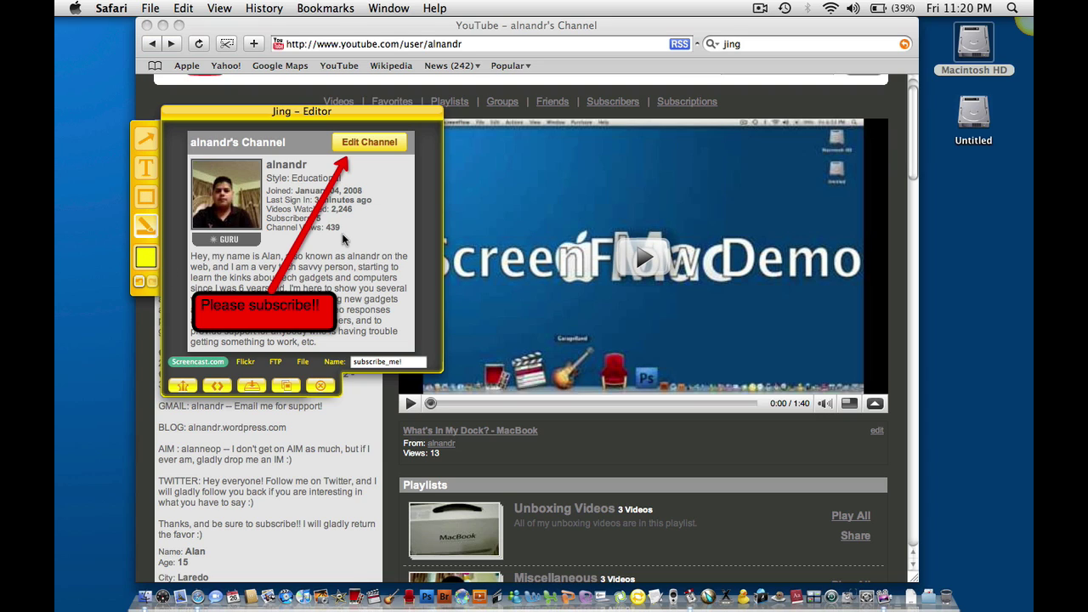
left_click_drag(383, 270, 415, 306)
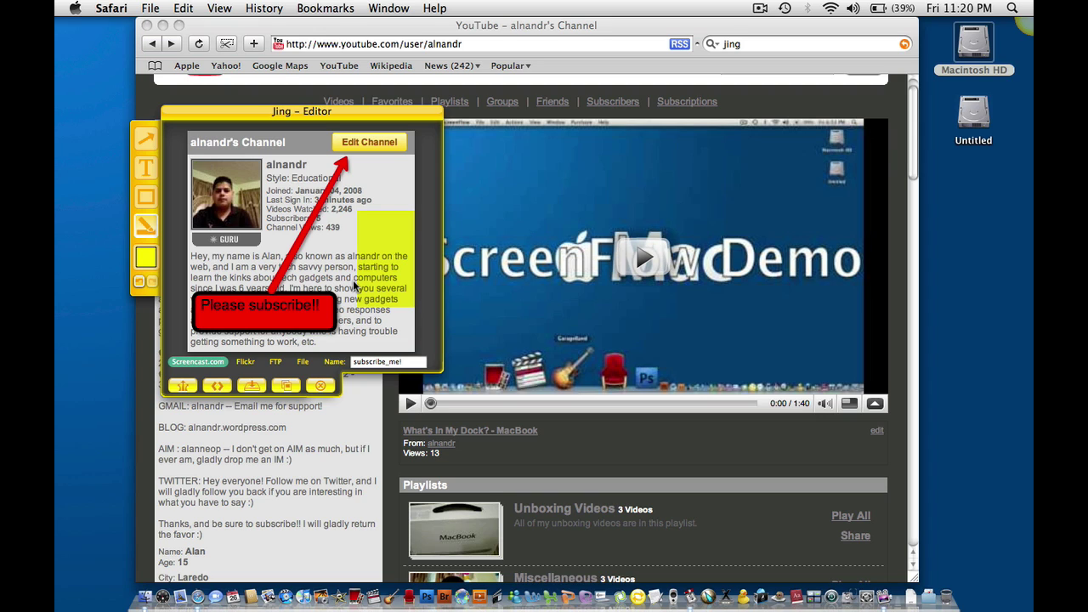
left_click(391, 273)
key("Delete")
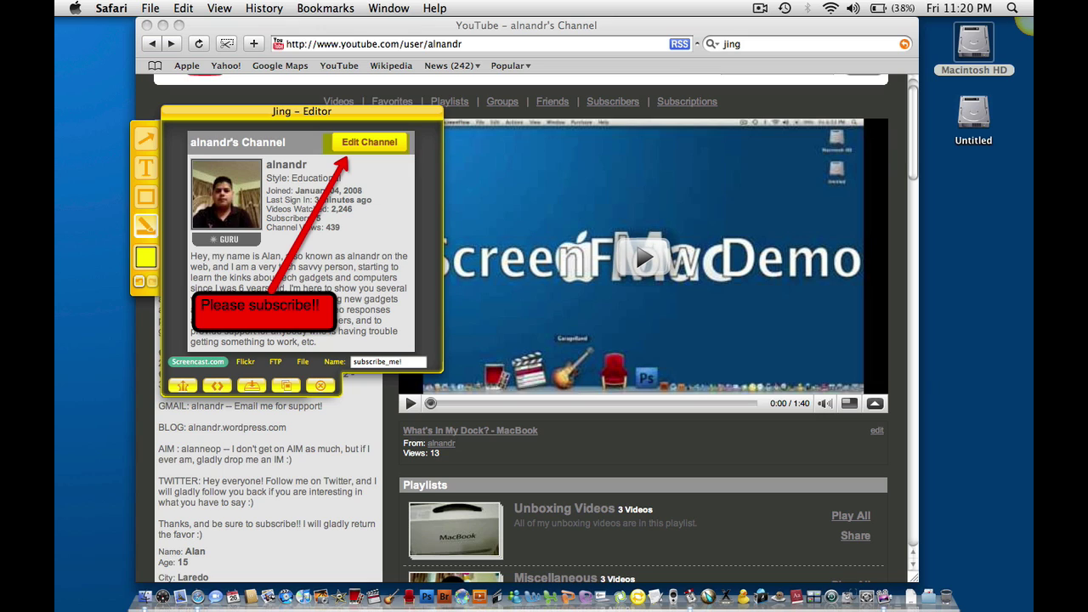
- Draw a frame around the profile photo and try a custom light green colour
left_click(146, 197)
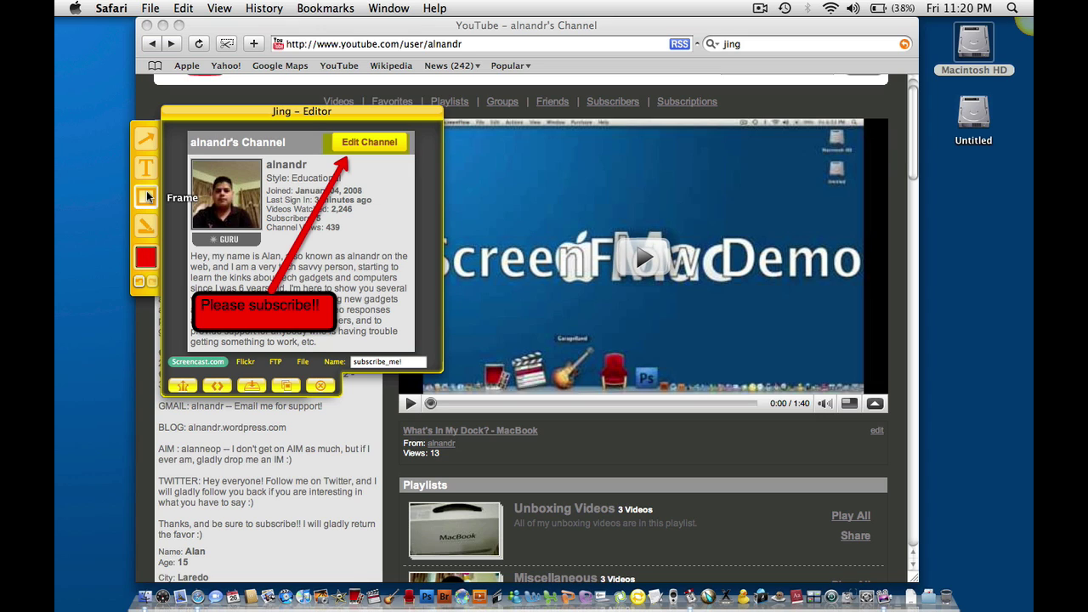
mouse_move(189, 156)
left_mouse_down()
mouse_move(271, 235)
mouse_move(262, 229)
left_mouse_up()
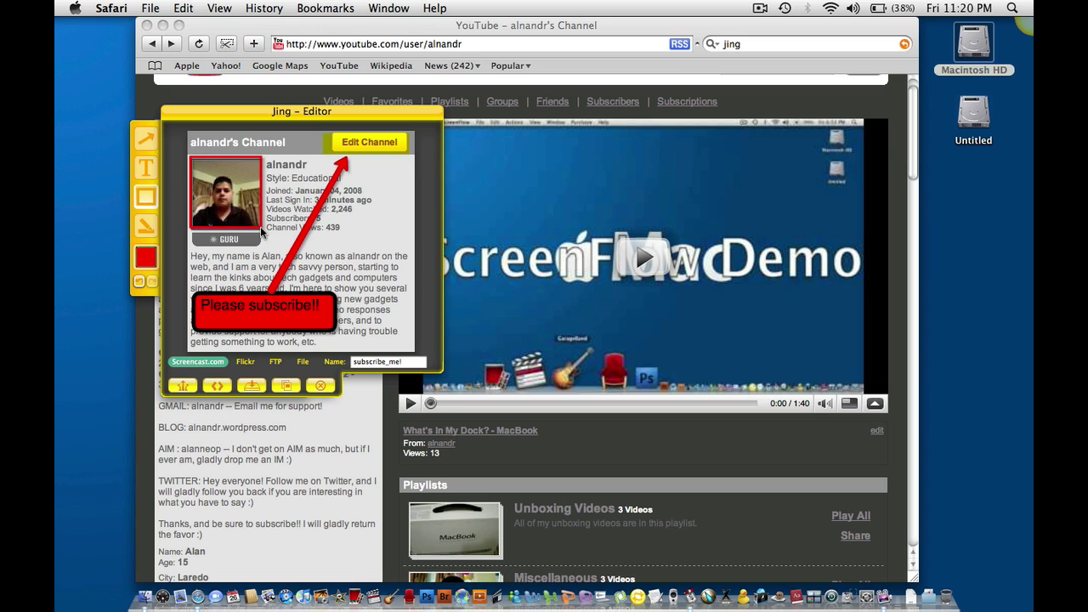
left_click(146, 258)
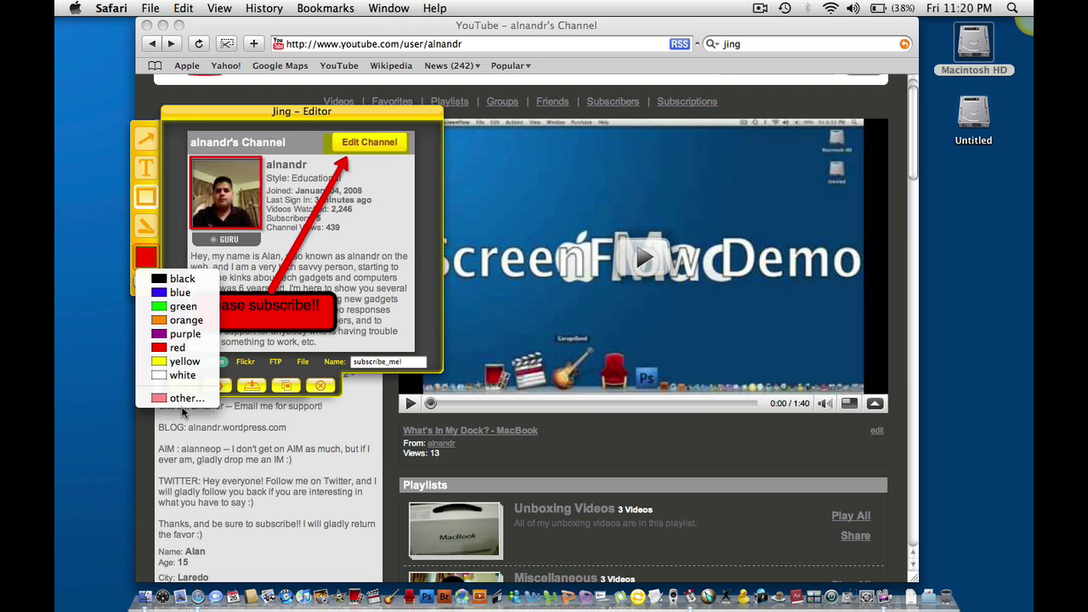
left_click(153, 266)
left_click(131, 228)
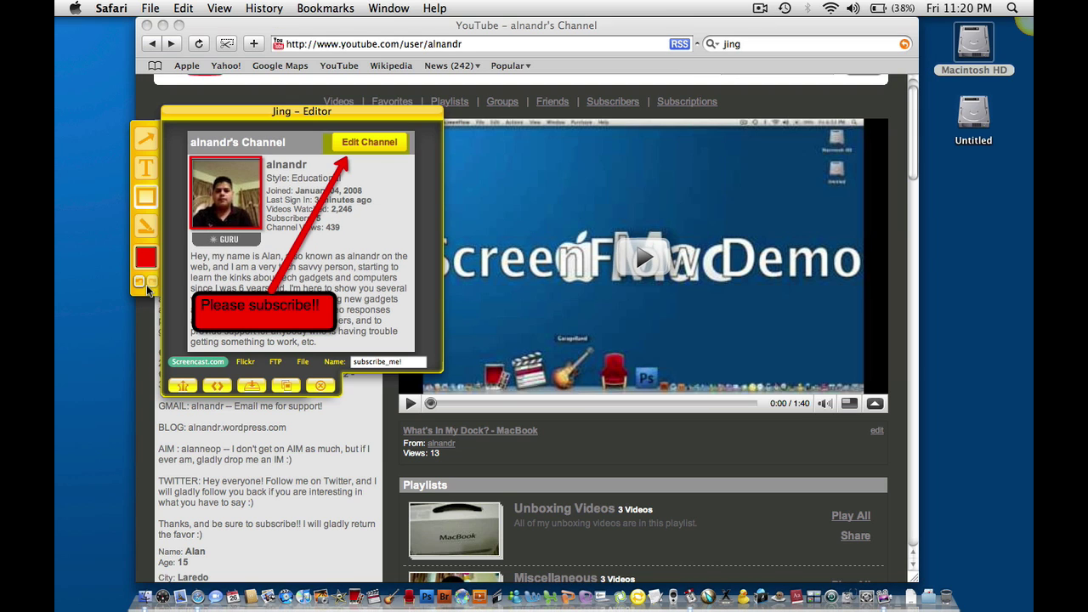
left_click(147, 257)
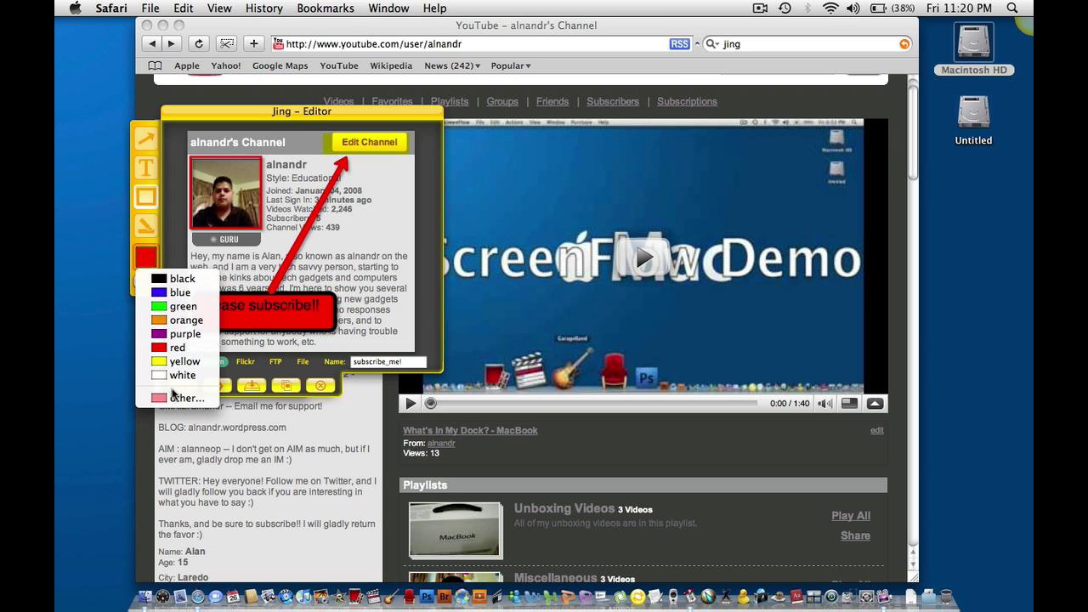
left_click(173, 398)
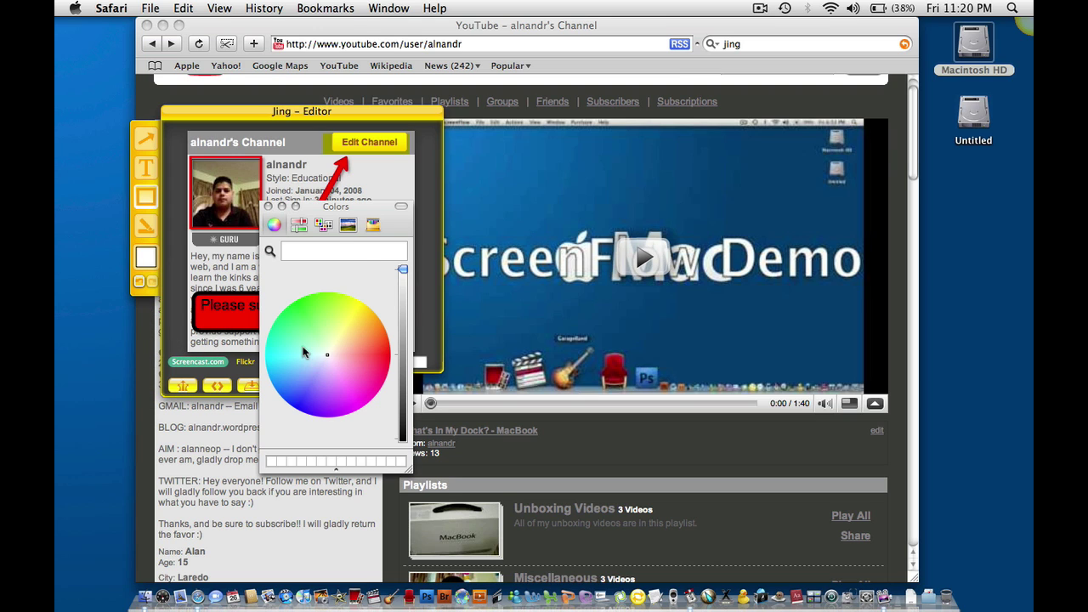
left_click(327, 324)
left_click_drag(354, 322, 337, 313)
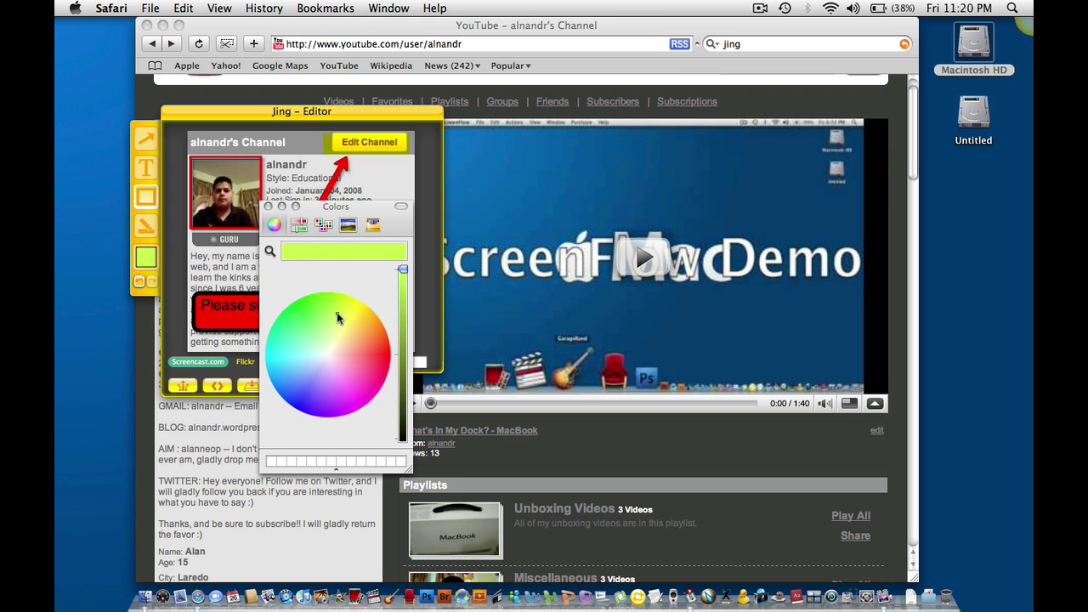
left_click(268, 206)
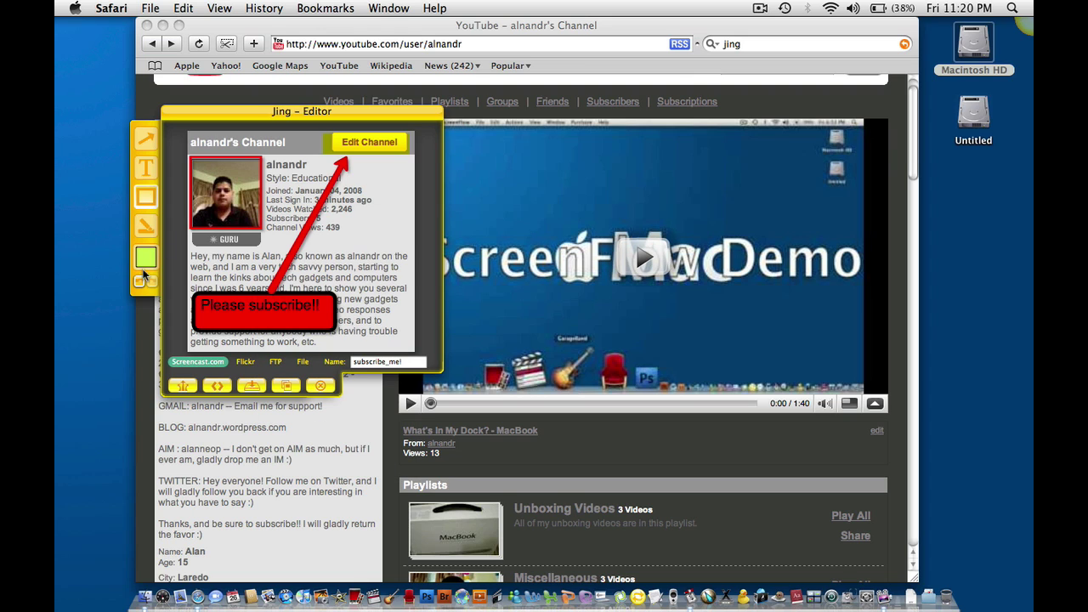
- Select the photo frame and change its colour to blue
left_click(259, 228)
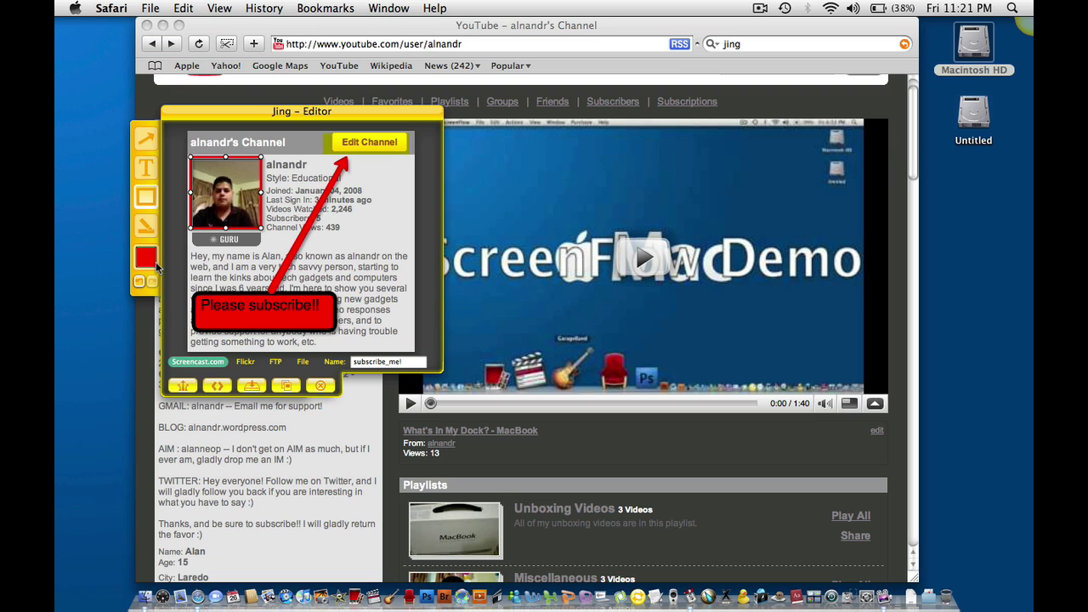
left_click(151, 261)
left_click(183, 355)
left_click(146, 258)
left_click(183, 292)
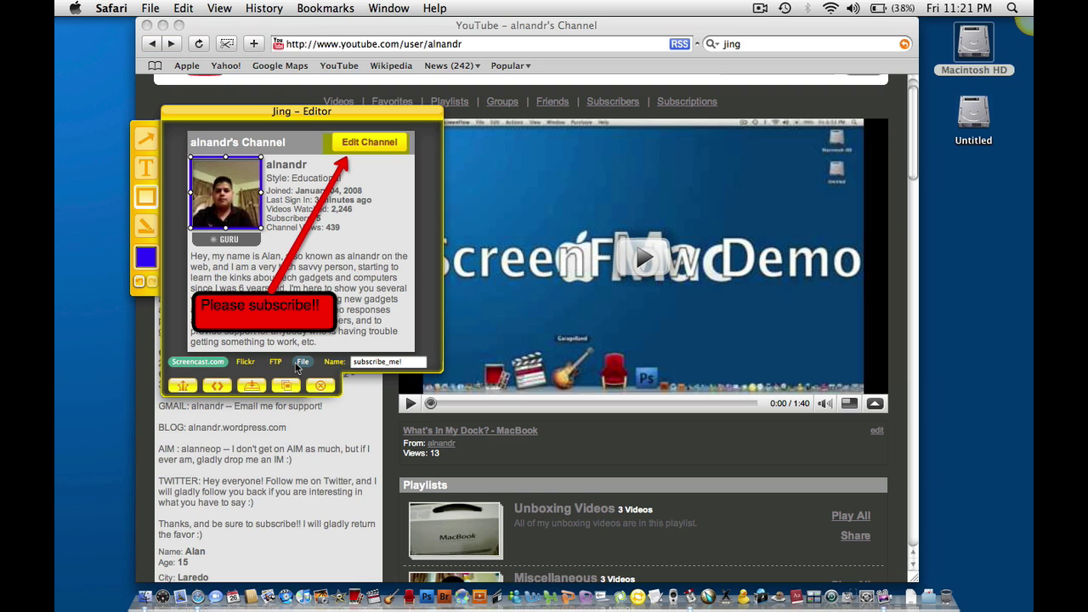
- Save the capture via the share bar's File option as subscribe_me!.png on the Desktop
left_click(302, 364)
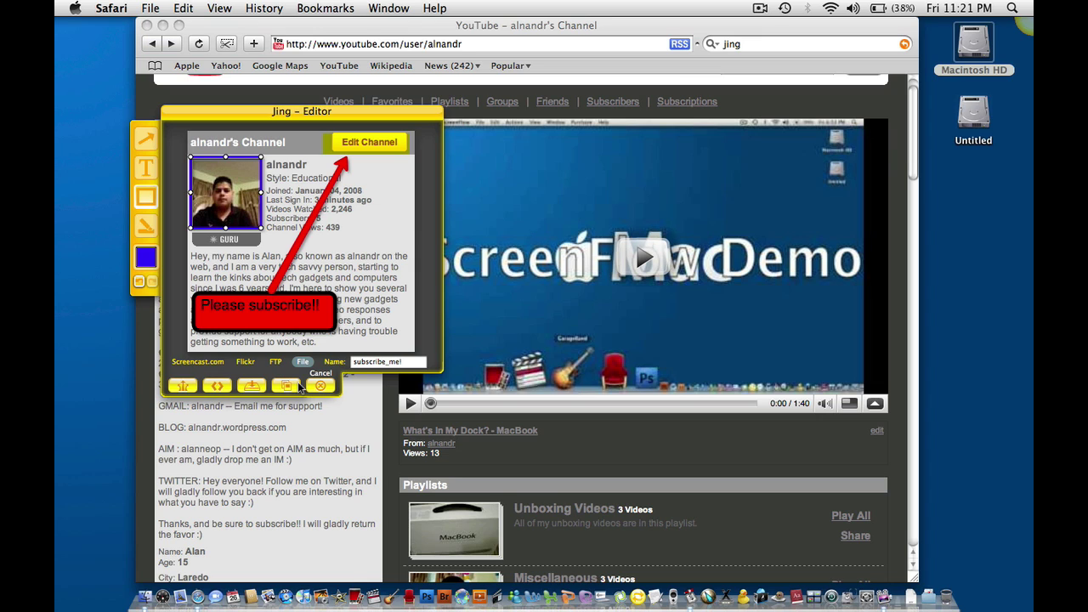
left_click(251, 386)
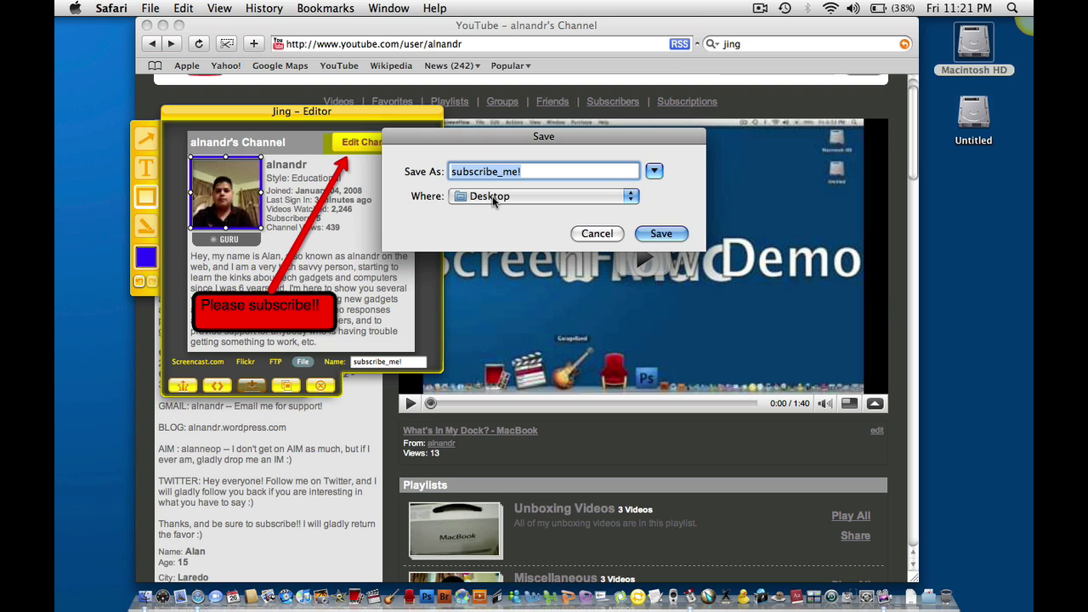
key("Return")
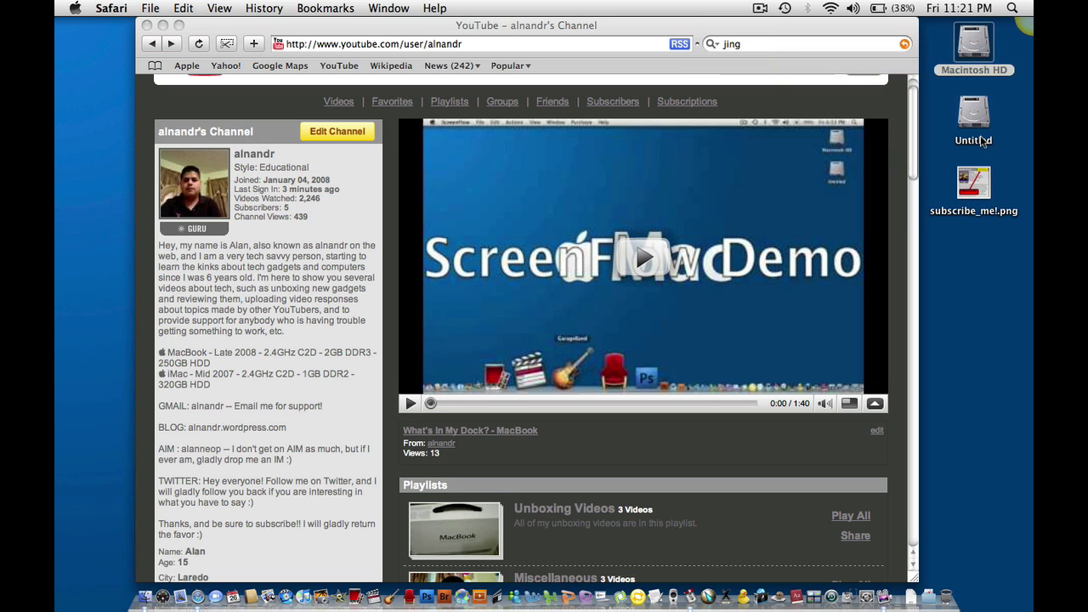
- Preview subscribe_me!.png on the desktop with Quick Look, then close the preview
left_click(978, 189)
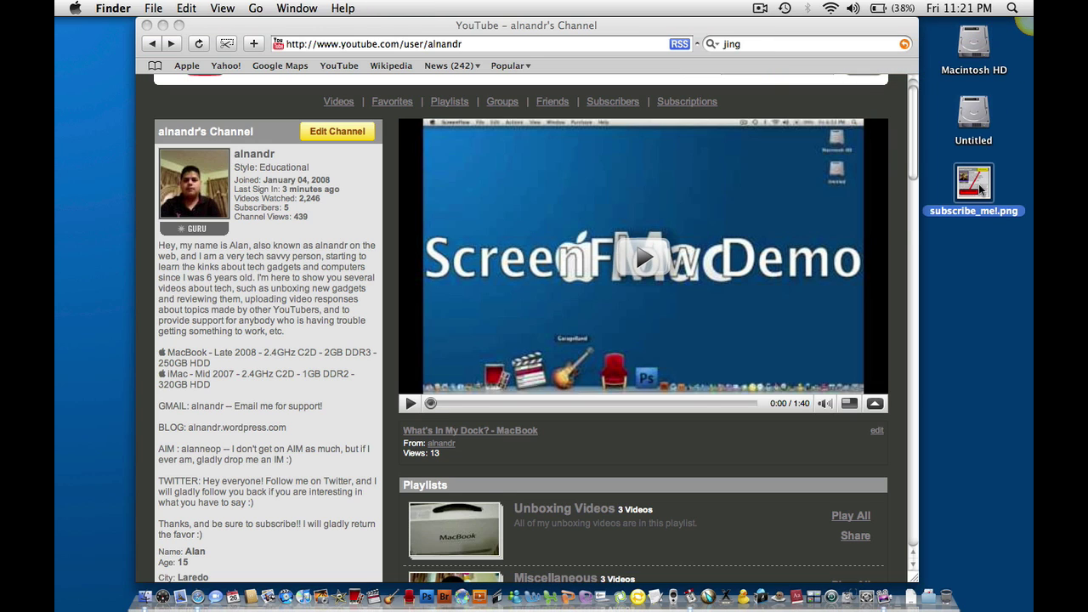
key("space")
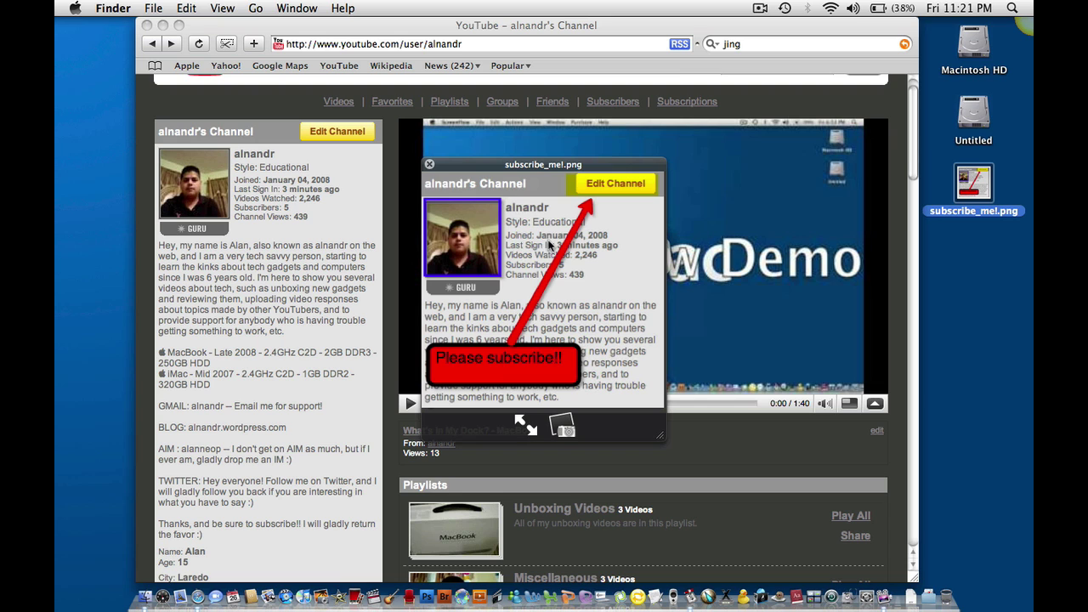
left_click(430, 164)
- Return to the YouTube channel in Safari and open its Miscellaneous playlist
scroll(606, 361, "down", 3)
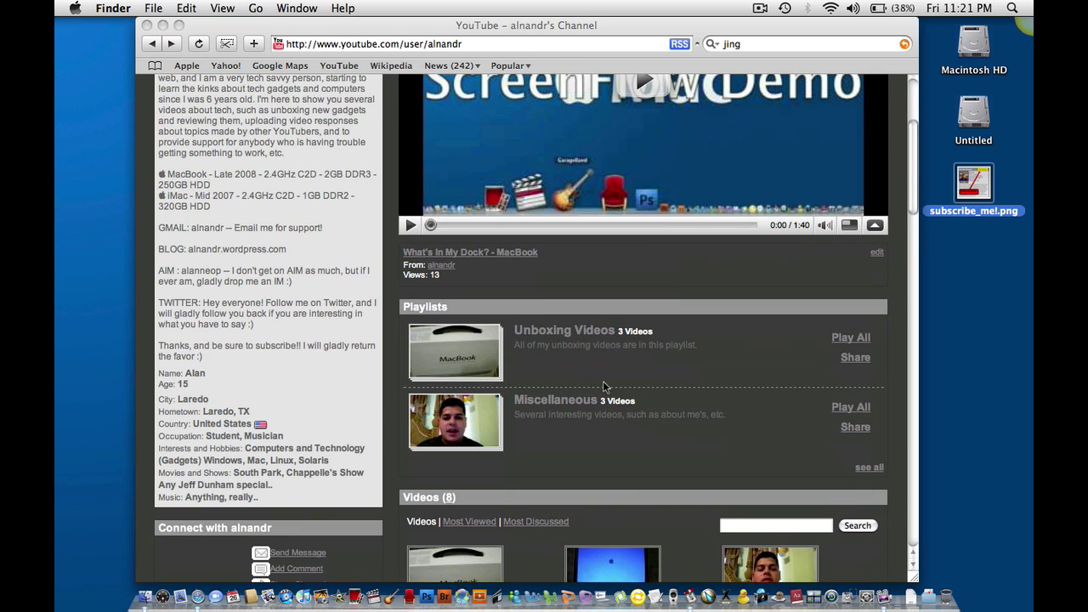
left_click(575, 410)
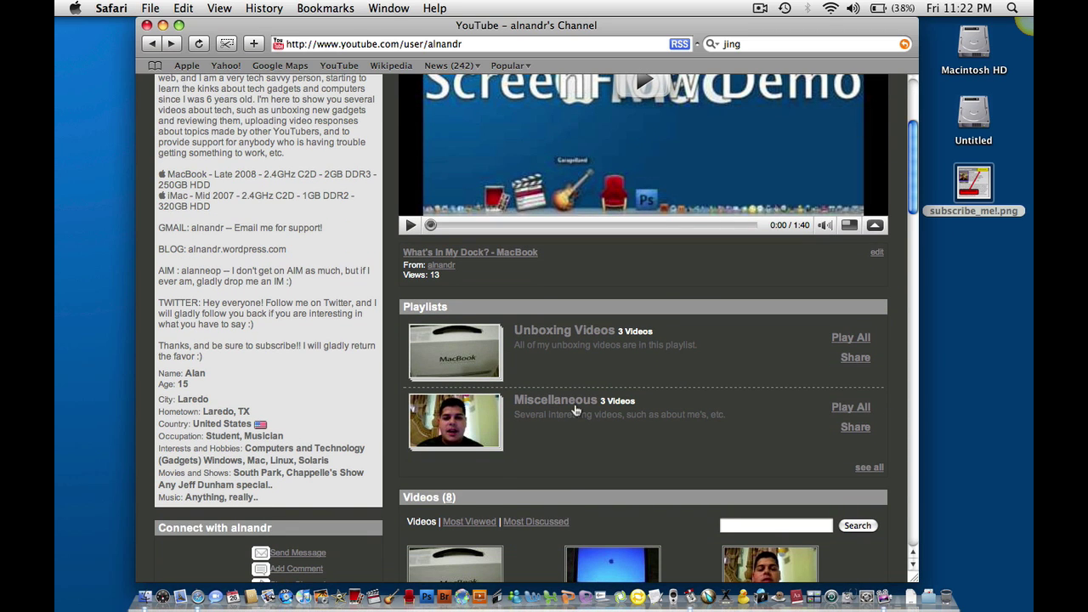
left_click(577, 408)
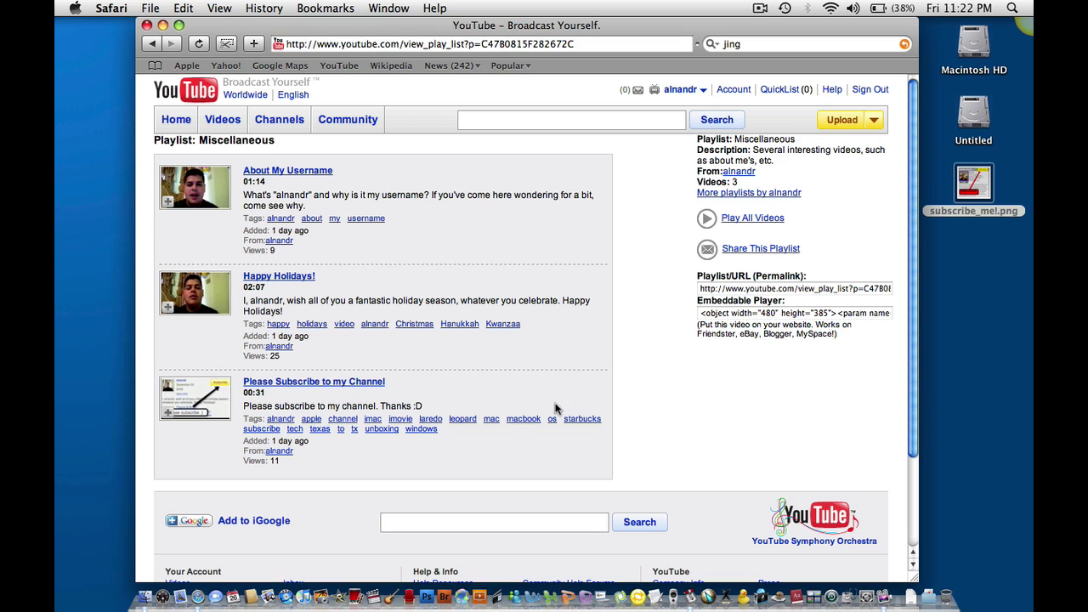
- Play 'Please Subscribe to my Channel', pause it at 0:21, and launch iMovie
left_click(358, 384)
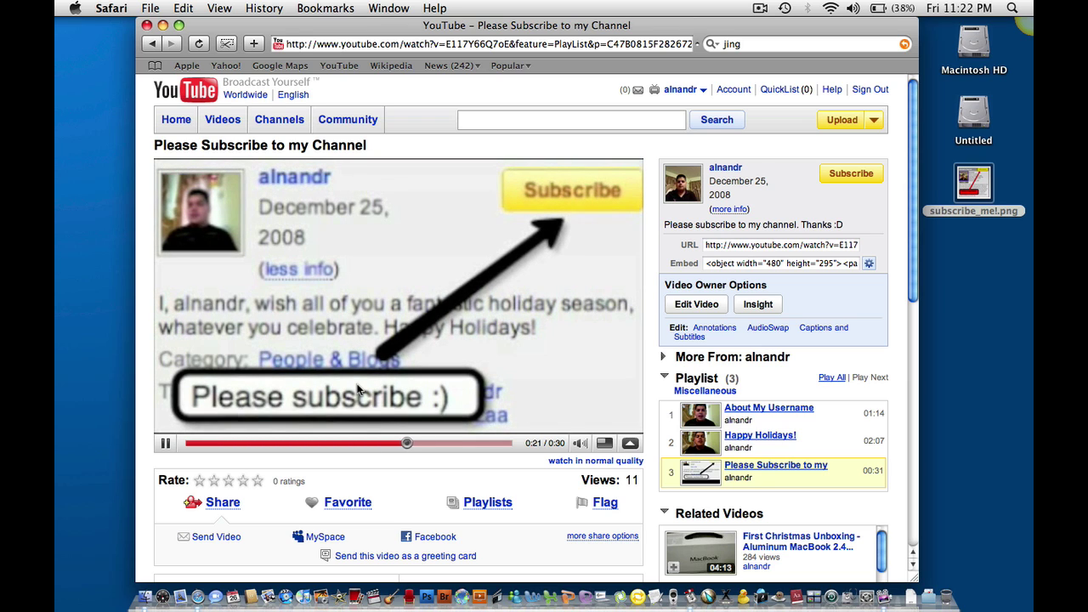
left_click(164, 443)
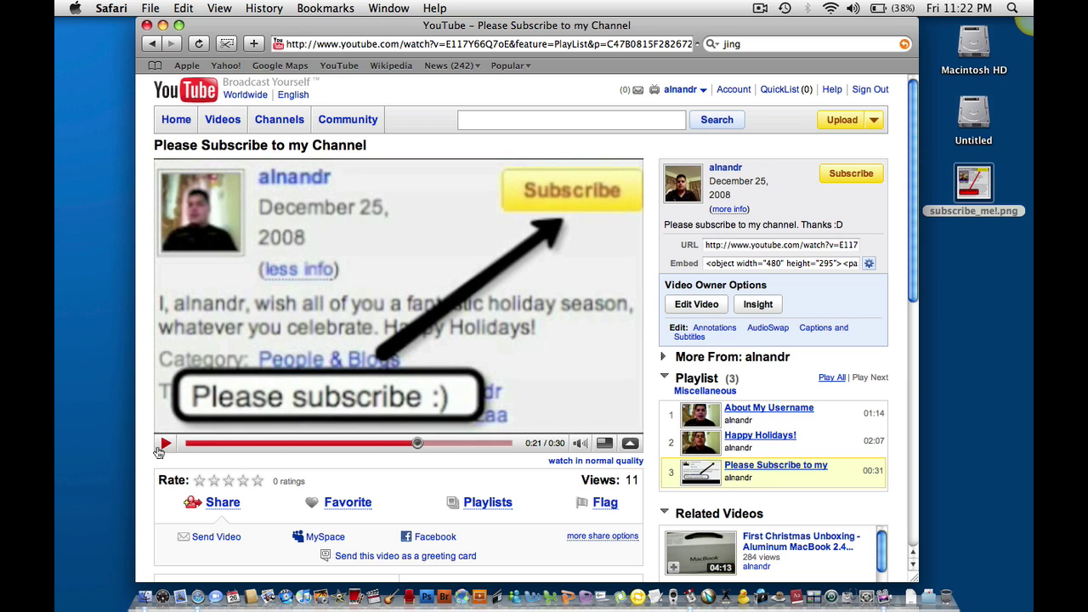
left_click(336, 602)
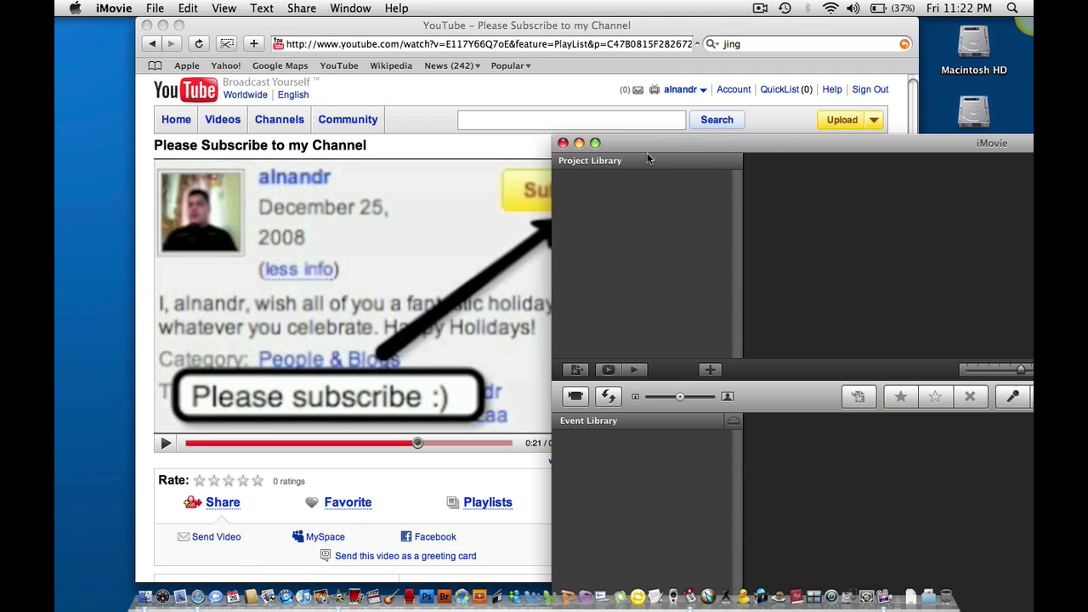
- Postpone the iPhoto thumbnail generation with Later and open the MacBook Unboxing HD project
left_click_drag(630, 153, 180, 42)
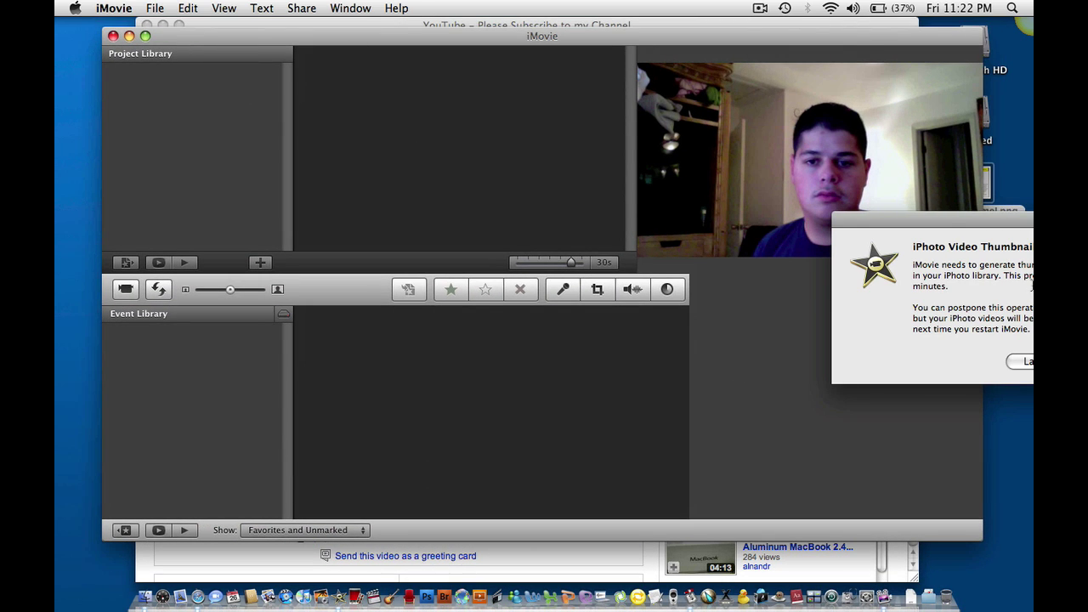
left_click(1024, 361)
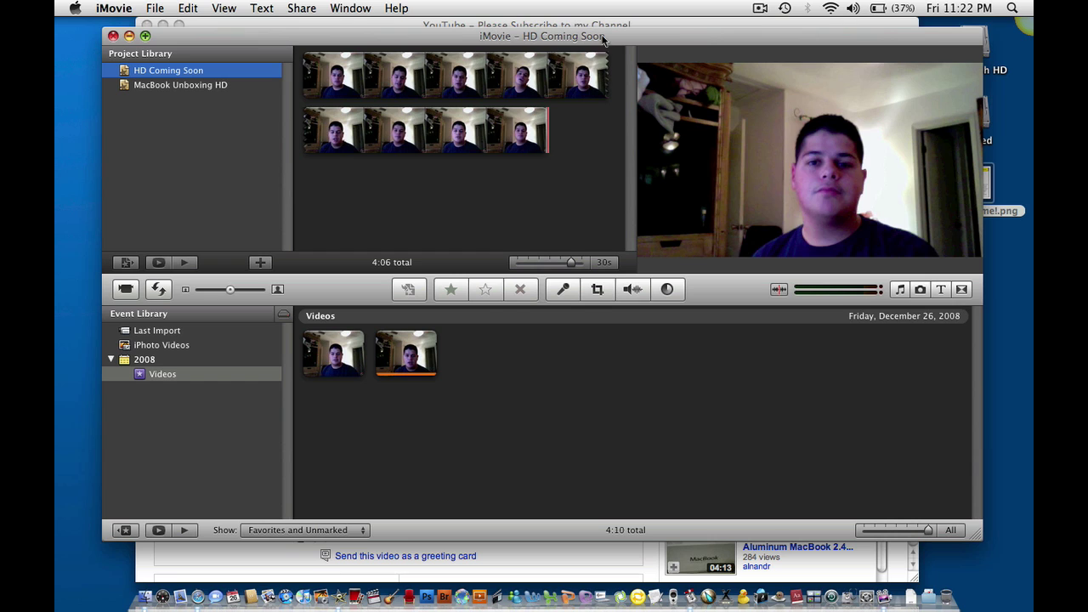
left_click(179, 89)
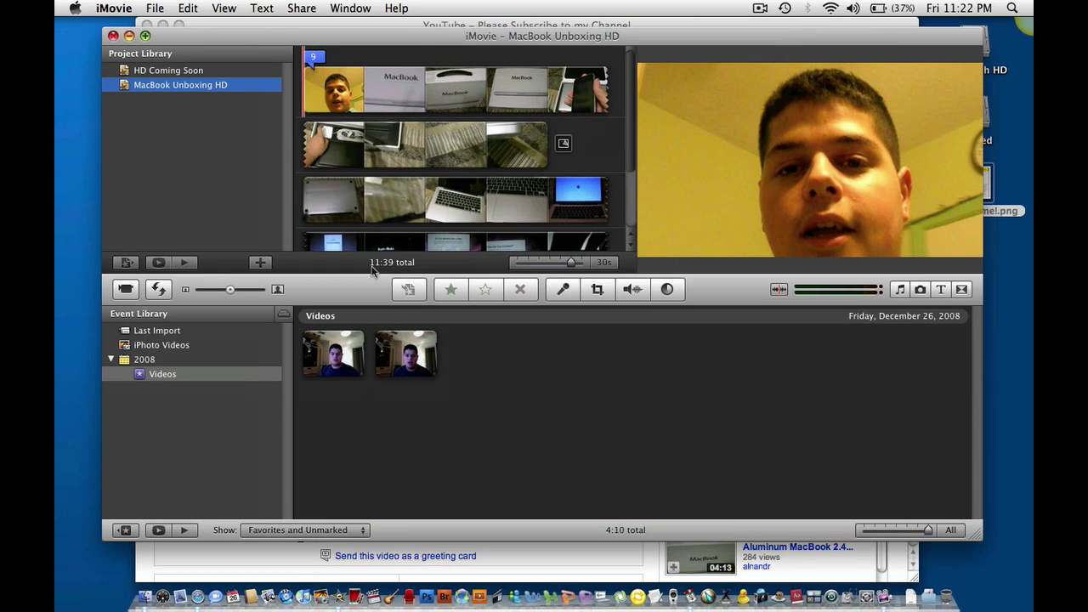
- Create a new Widescreen (16:9) project named 'Subscribe' from the Project Library
left_click(260, 263)
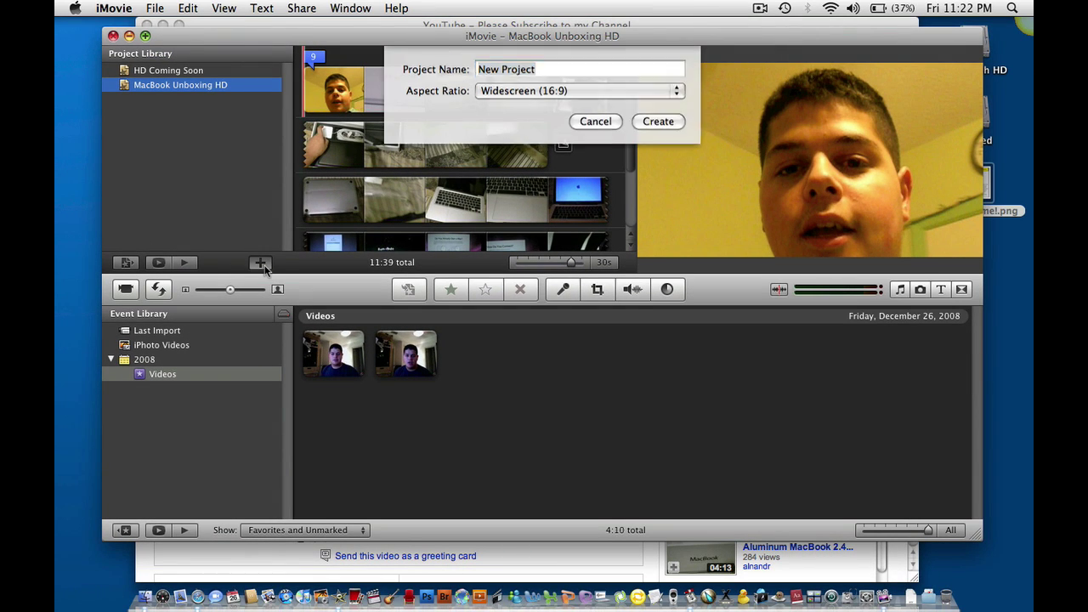
type("Subscribe")
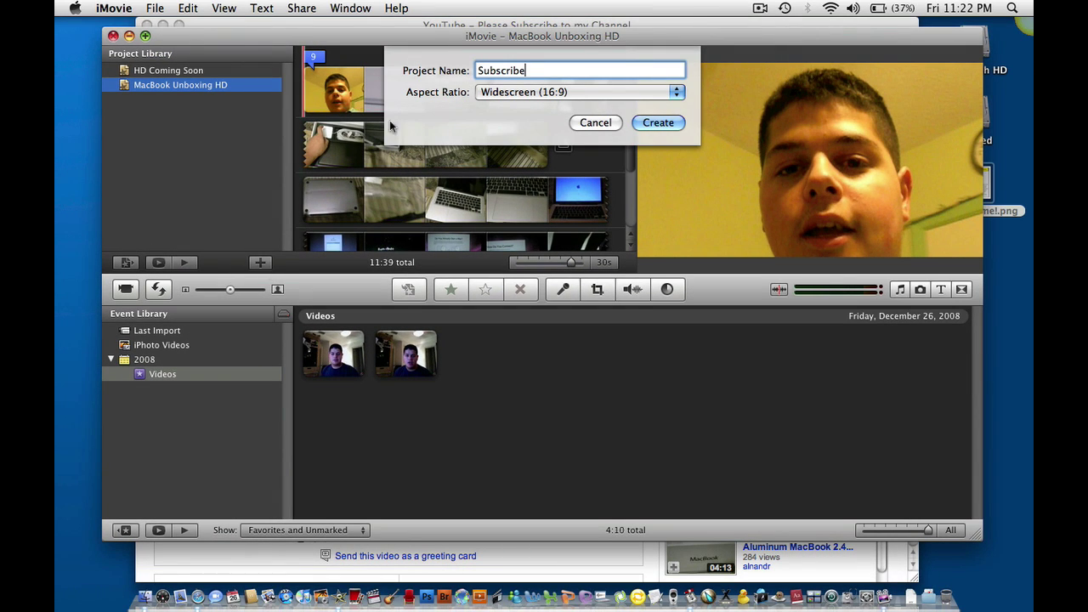
left_click(522, 90)
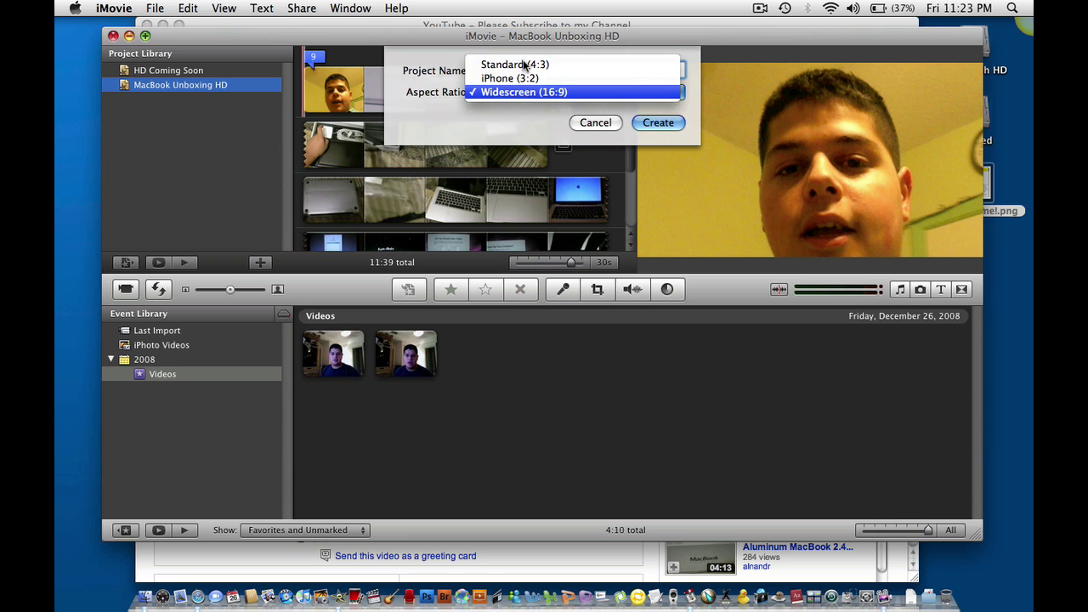
left_click(532, 92)
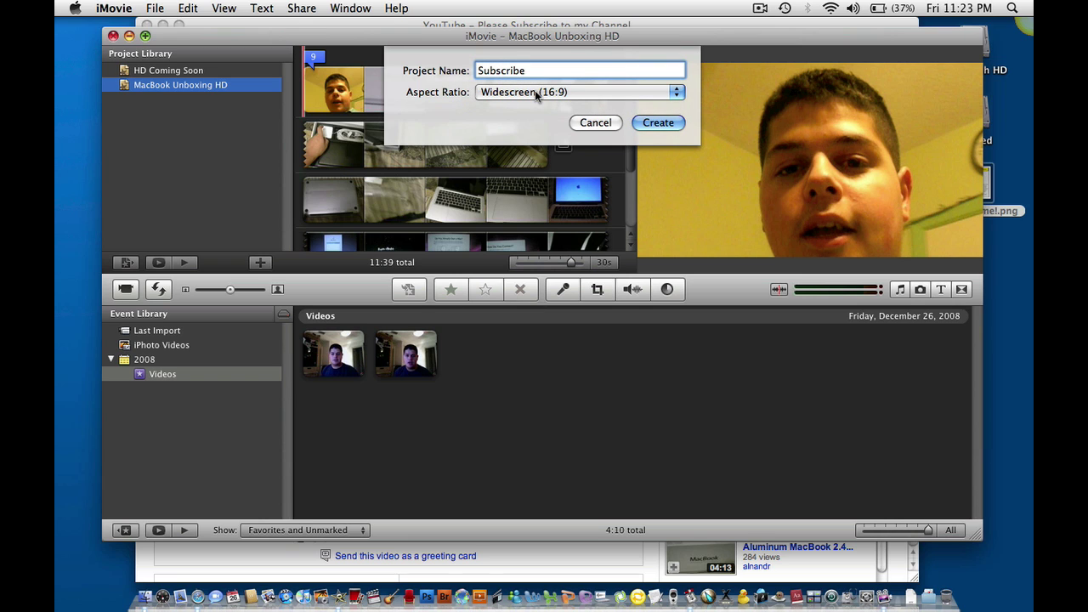
key("Return")
left_click_drag(591, 45, 527, 38)
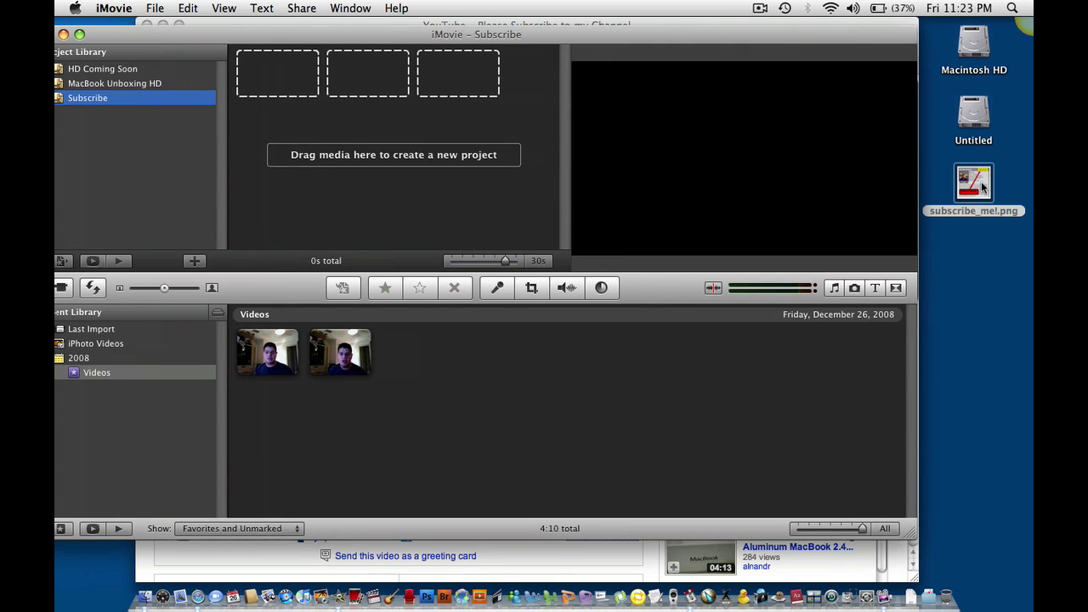
- Drag subscribe_me!.png into the Subscribe project and set the still's duration to 30 seconds
left_click_drag(983, 181, 320, 188)
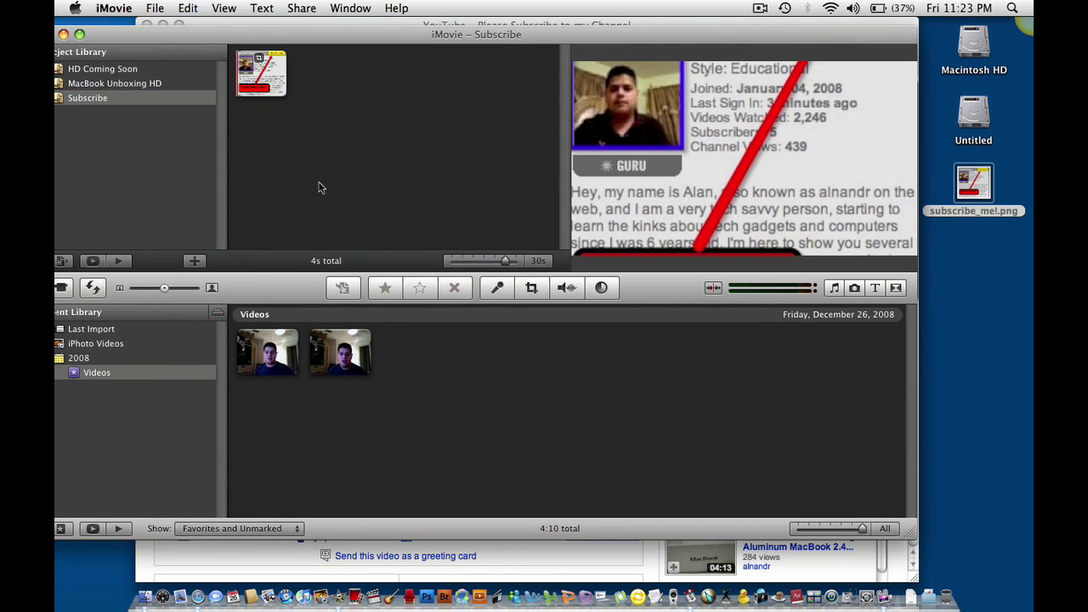
left_click(255, 74)
right_click(274, 77)
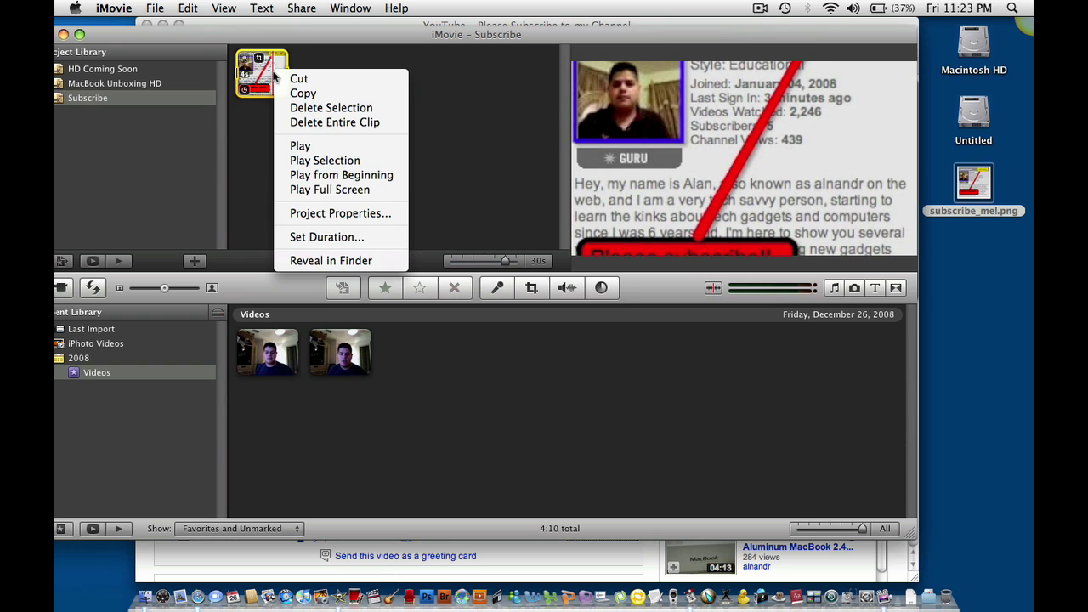
left_click(343, 236)
key("BackSpace")
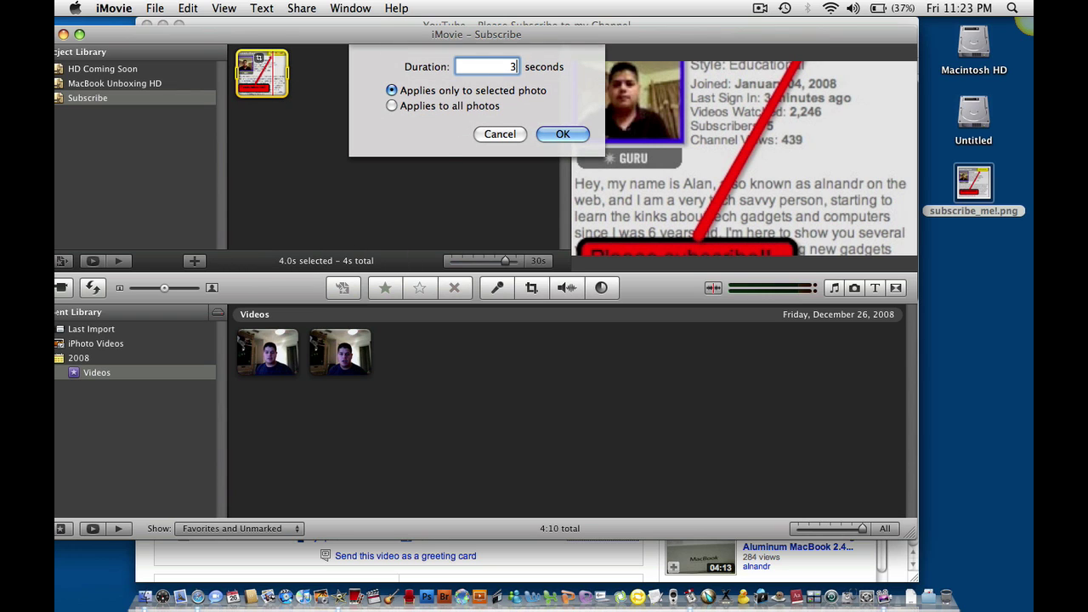
type("30")
left_click(551, 138)
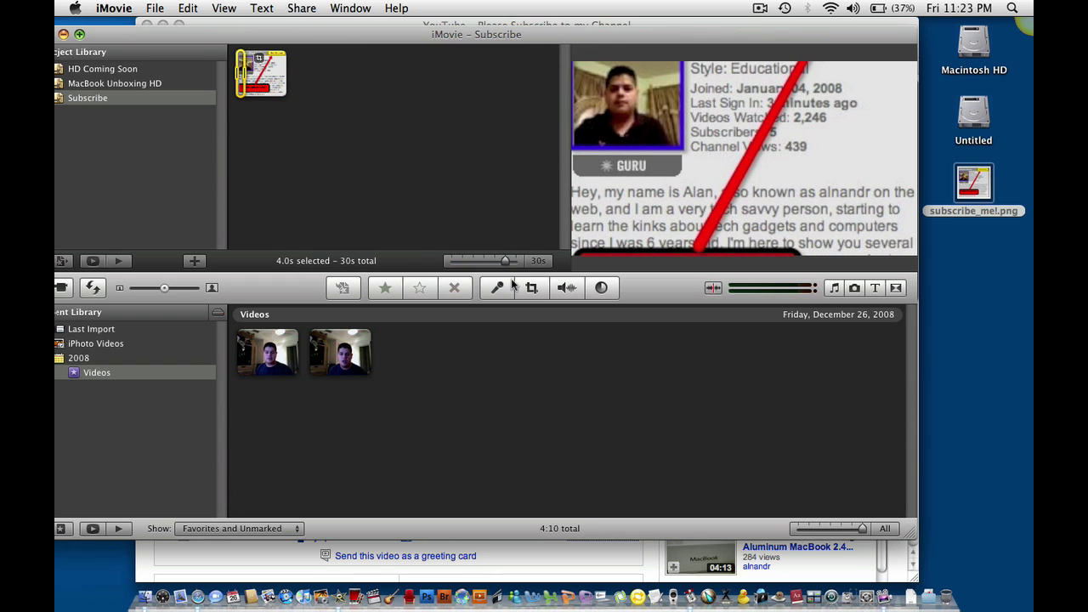
left_click_drag(507, 264, 467, 269)
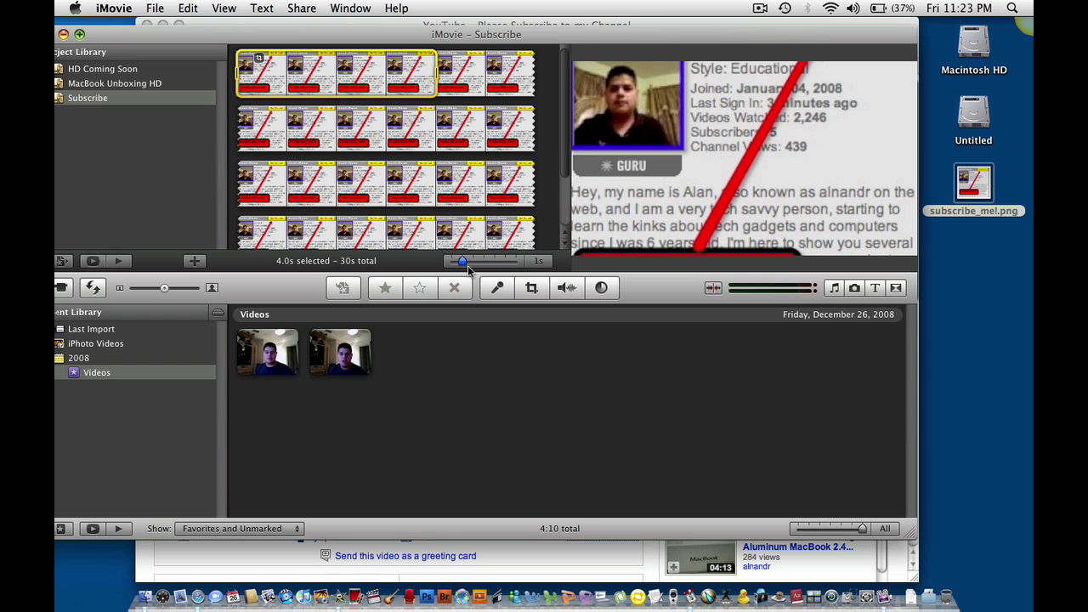
left_click_drag(469, 269, 506, 263)
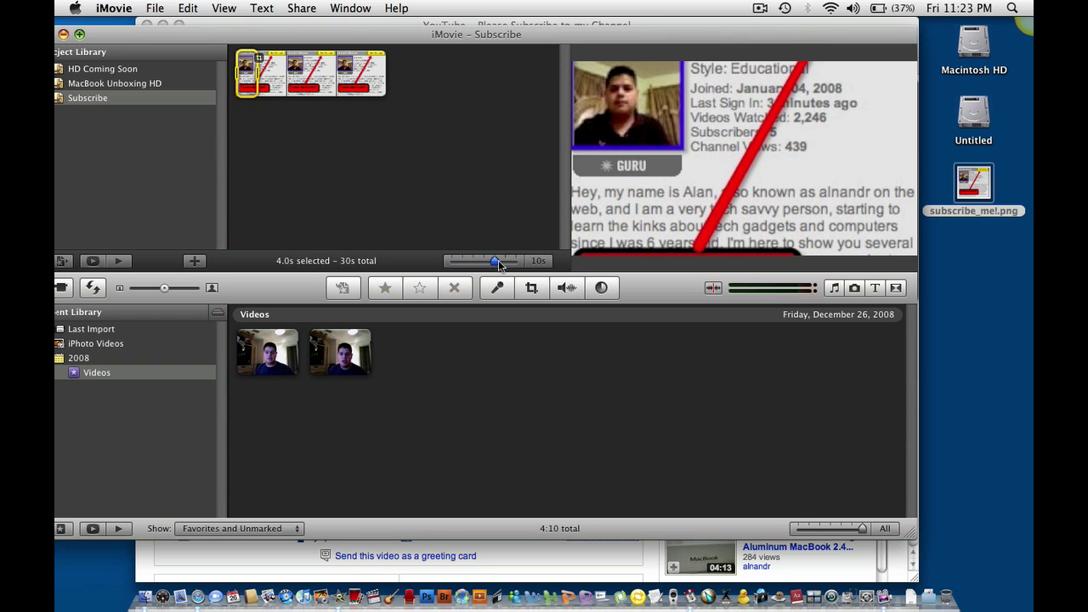
- Turn on automatic 1.5-second Cube transitions in Project Properties, then play the project from the start
right_click(260, 67)
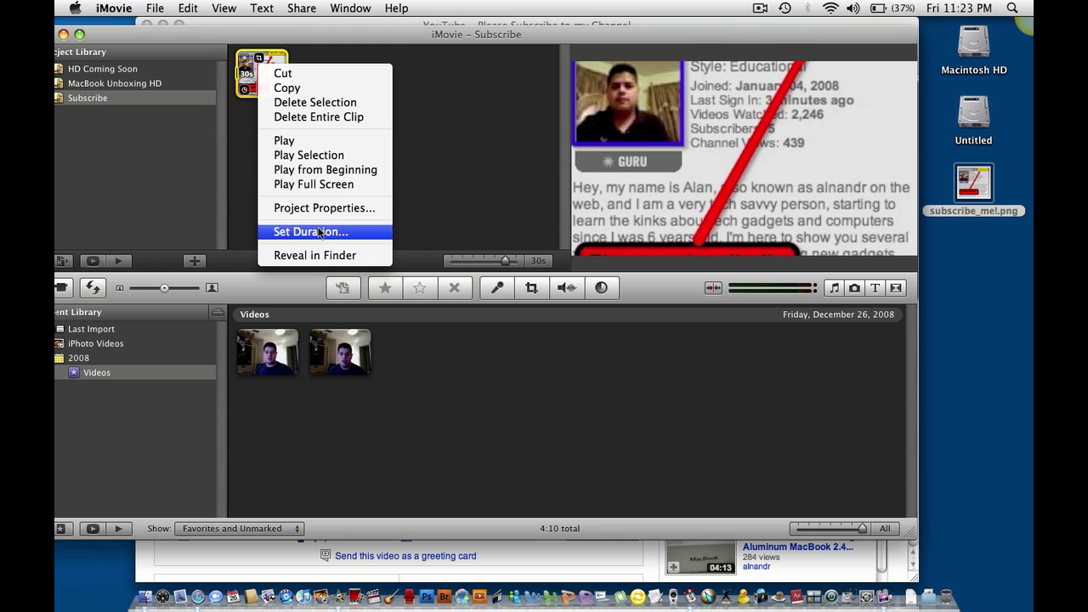
left_click(326, 208)
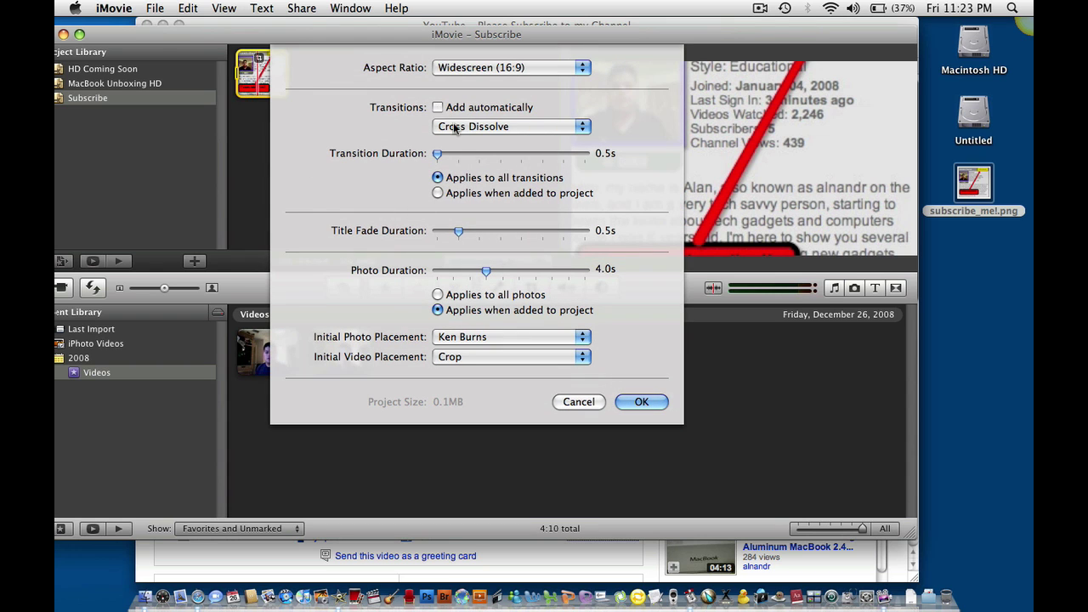
left_click(455, 127)
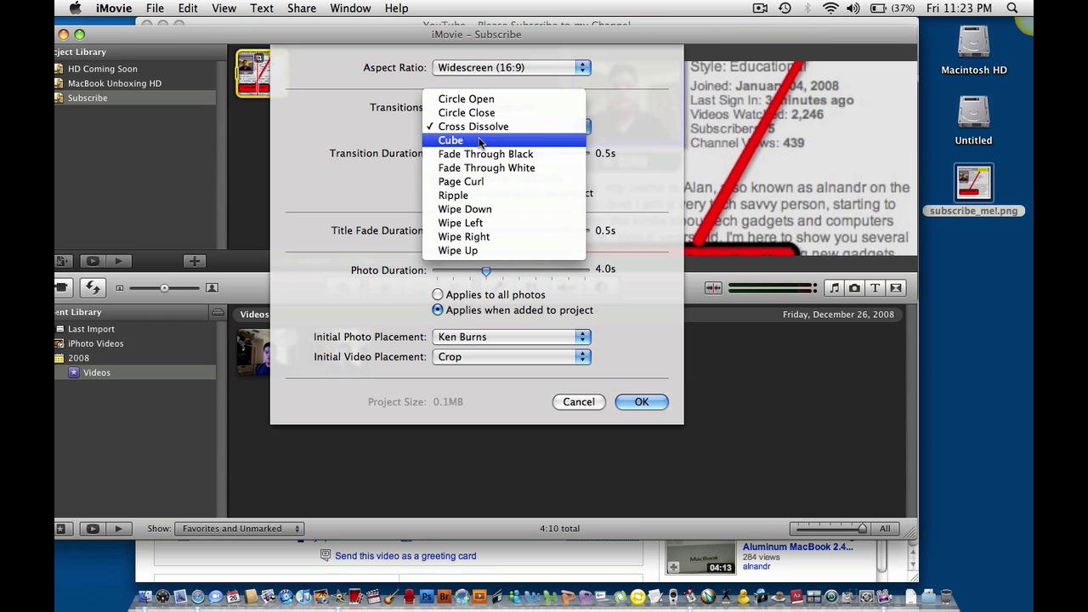
left_click(470, 140)
left_click(438, 107)
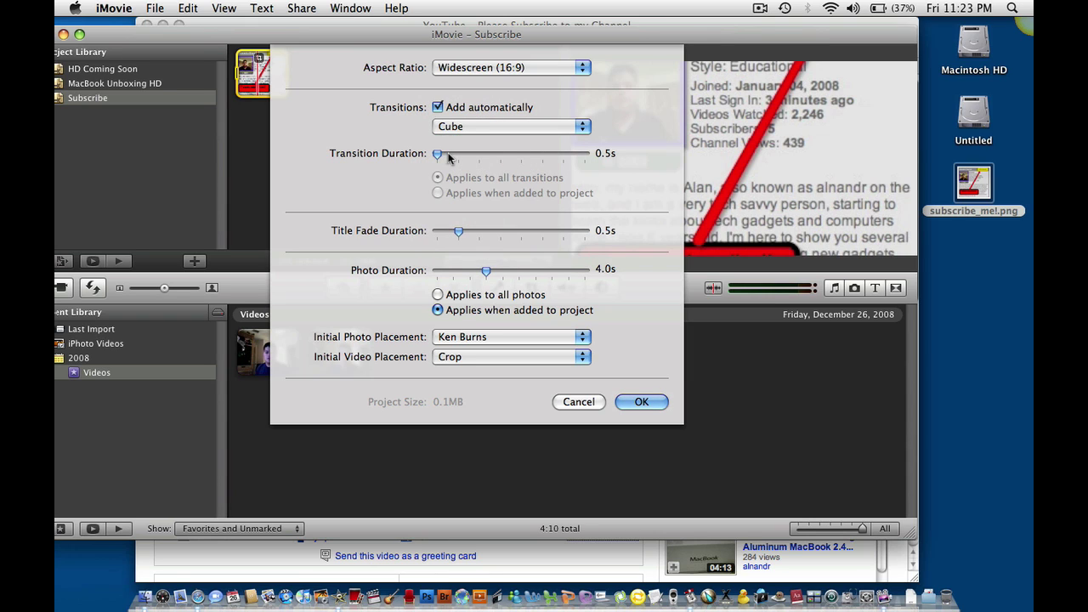
left_click_drag(438, 154, 489, 155)
left_click(639, 402)
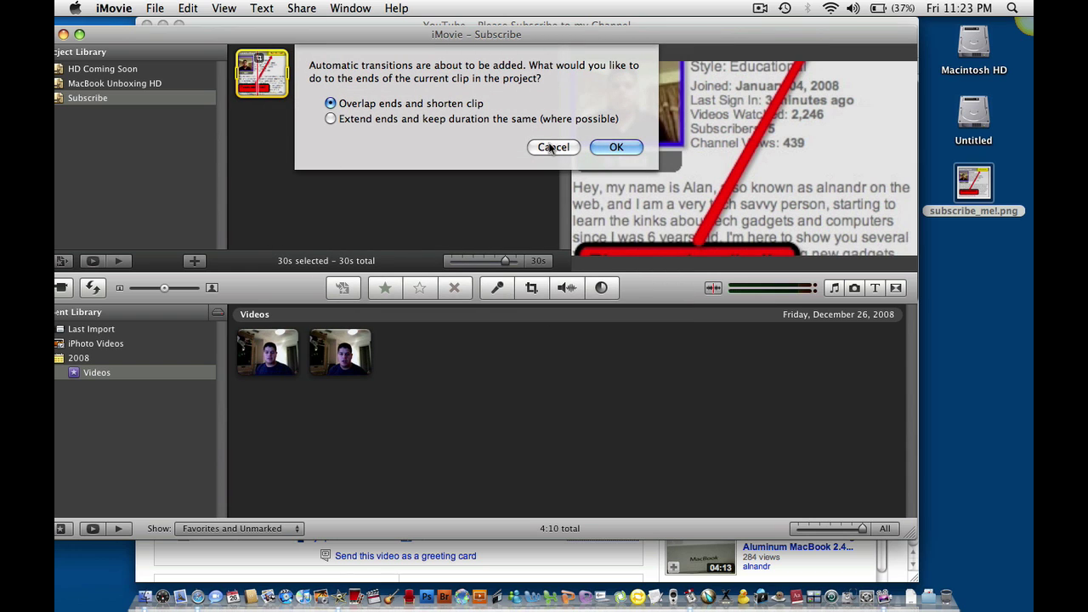
left_click(599, 146)
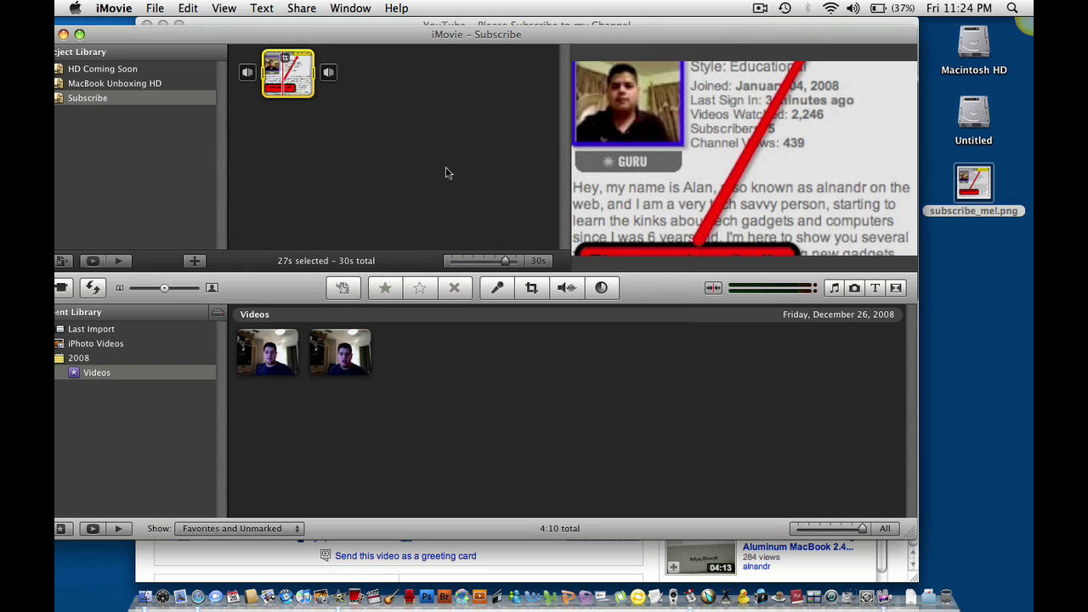
left_click(242, 80)
key("space")
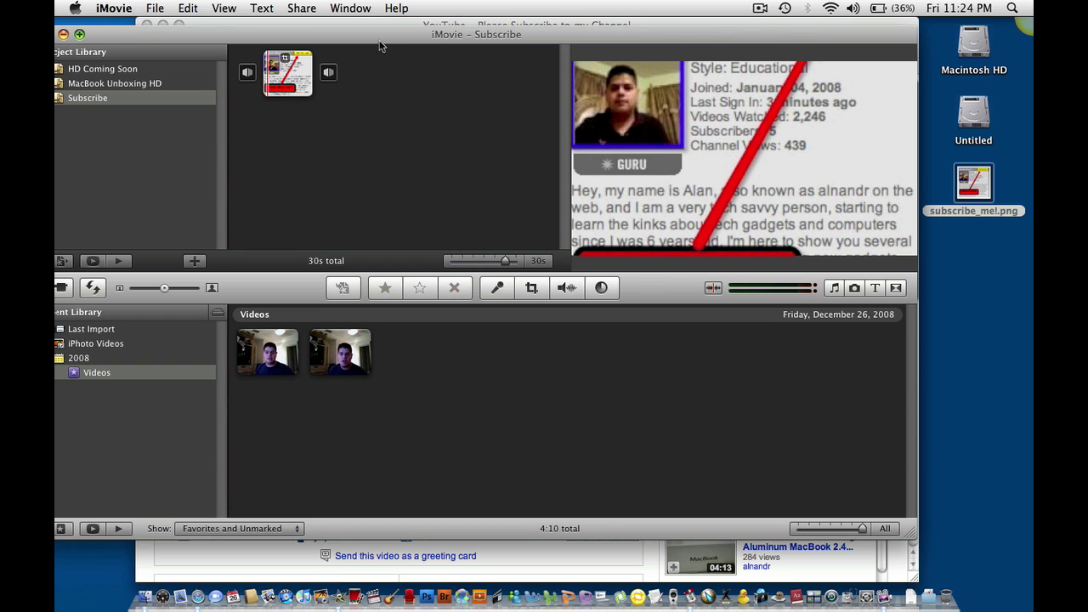
- Cancel the Share > YouTube publish sheet and hide iMovie with Cmd-H
left_click_drag(380, 46, 418, 61)
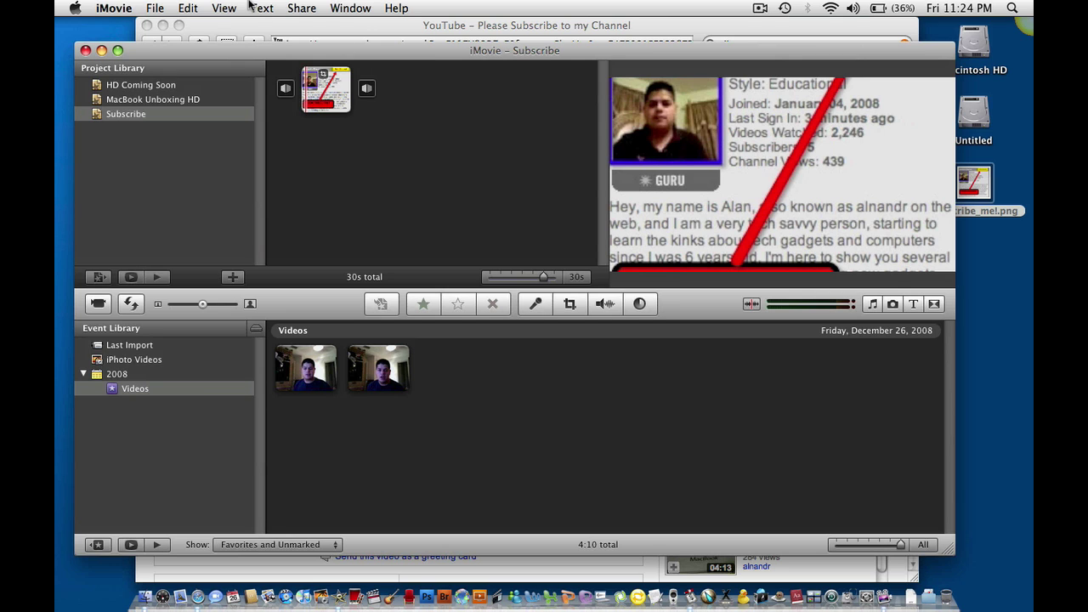
left_click(302, 8)
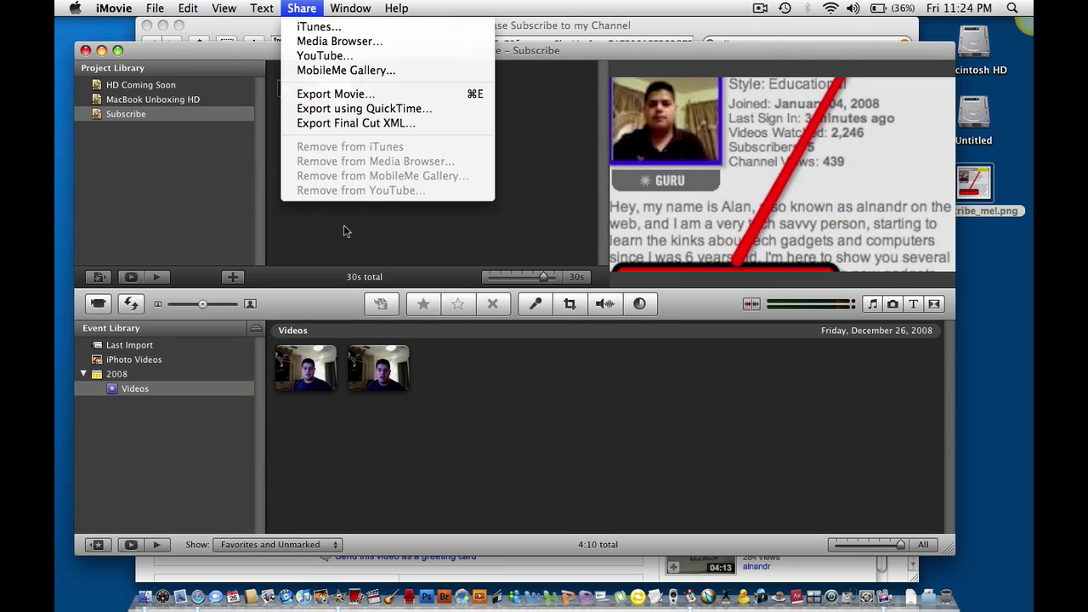
left_click(344, 54)
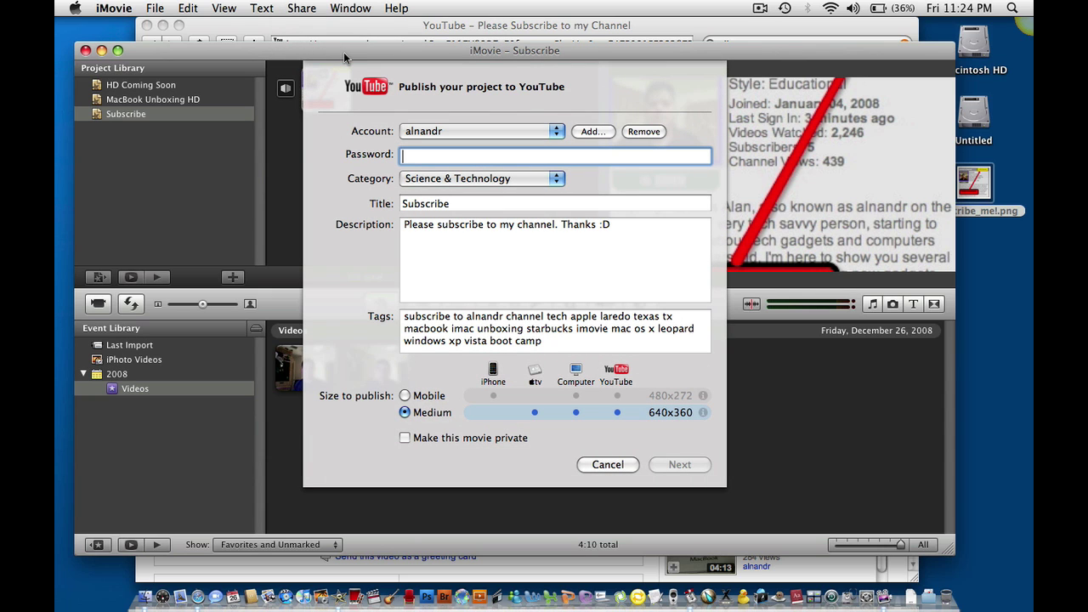
left_click(591, 470)
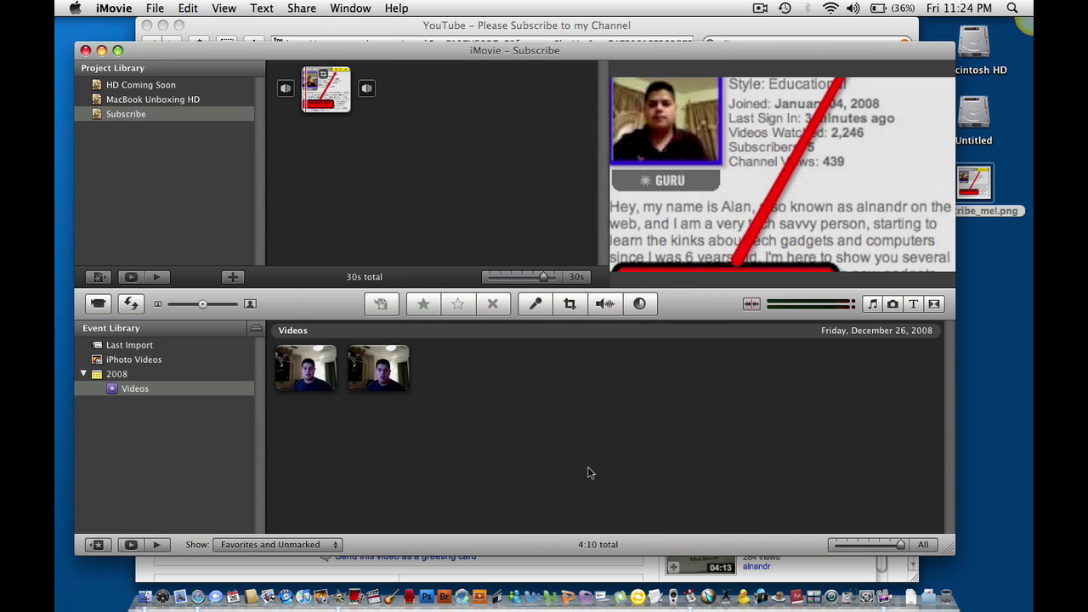
key("super+h")
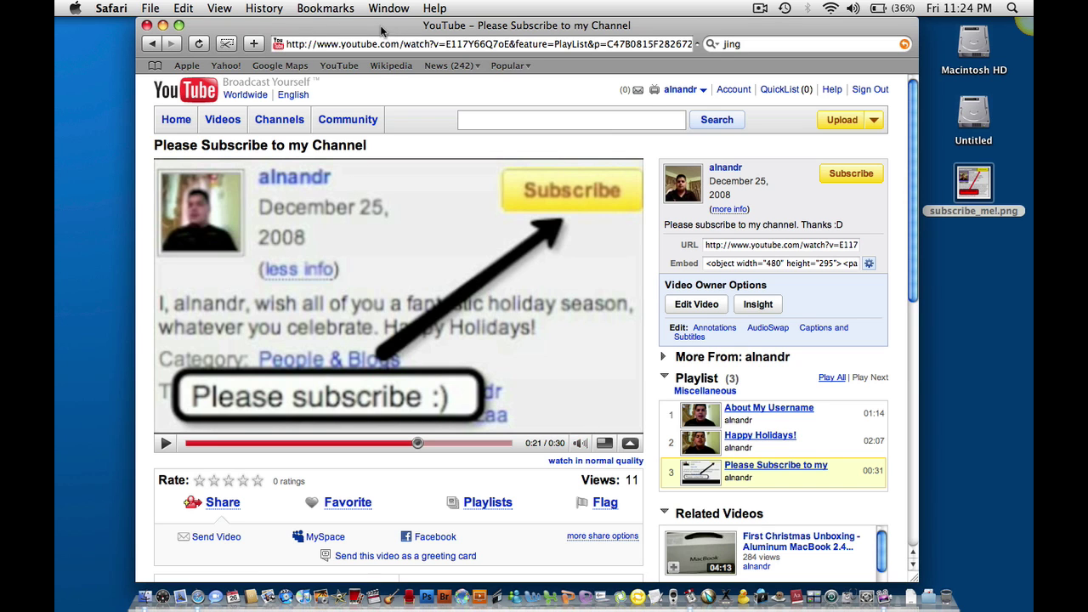
- Switch to the Finder desktop so only subscribe_me!.png remains visible
left_click(568, 238)
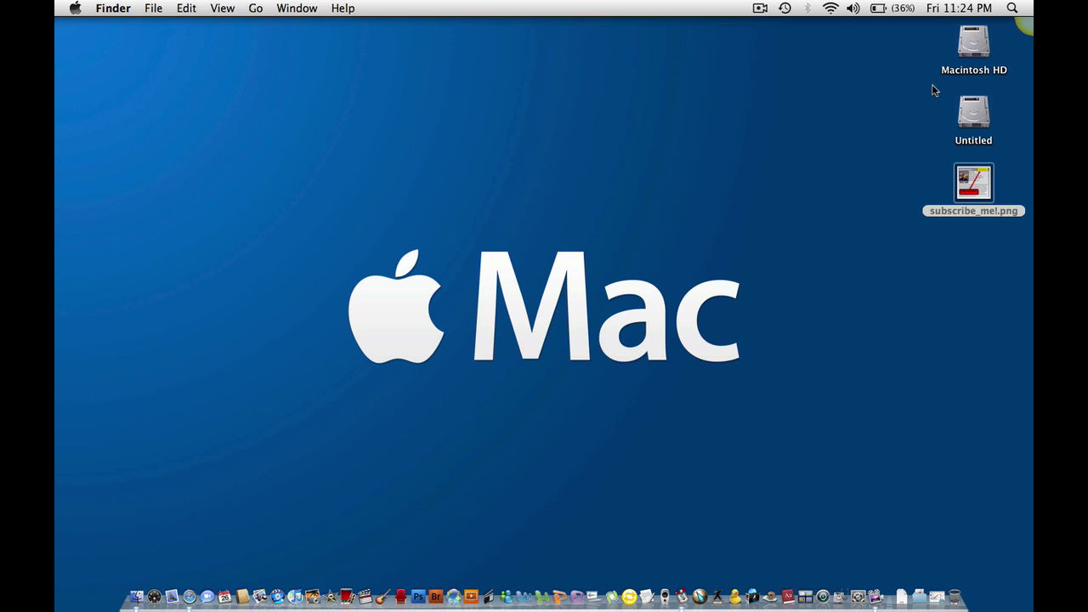
- Quit Jing from its sun menu's More options and confirm with Yes
left_click(1002, 78)
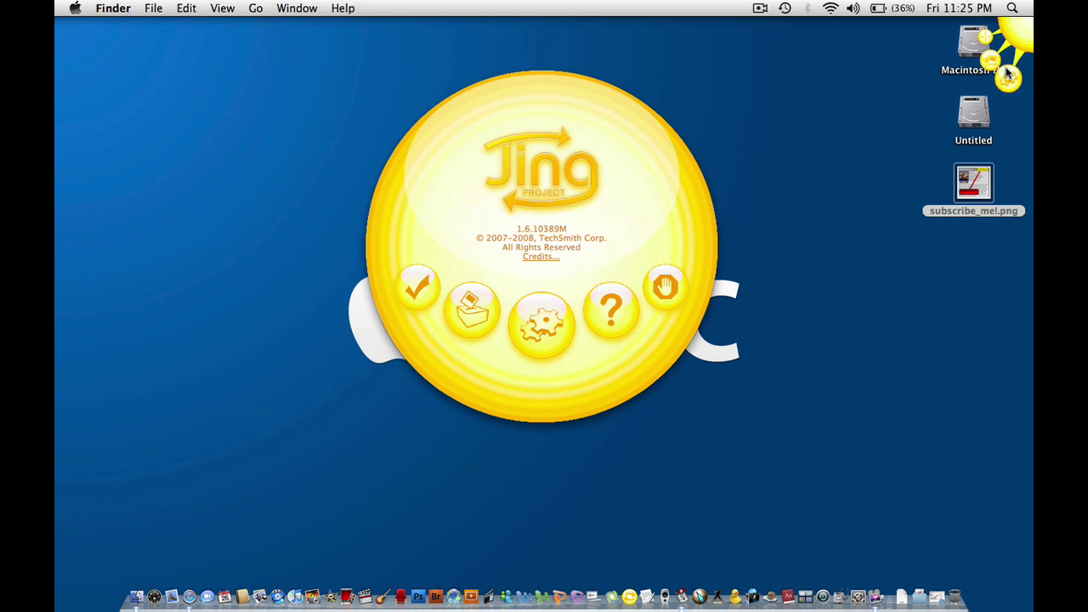
left_click(670, 297)
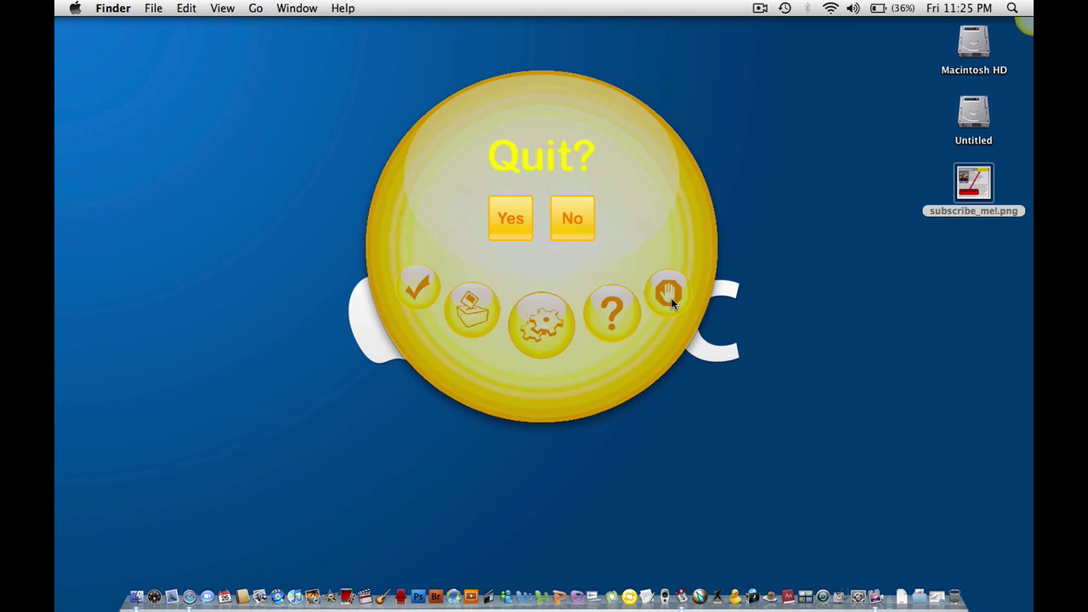
left_click(517, 220)
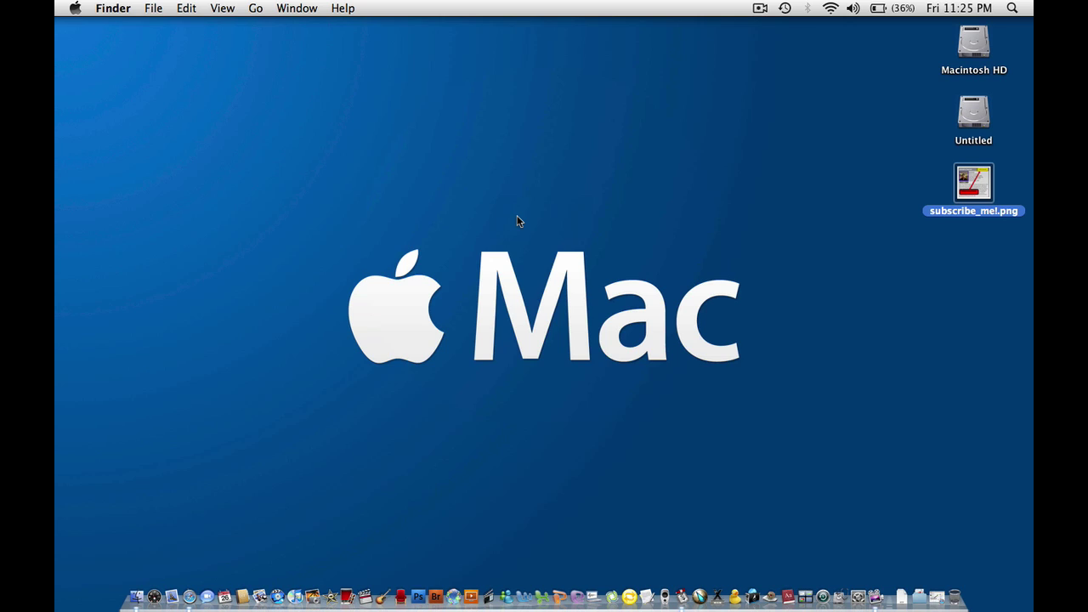